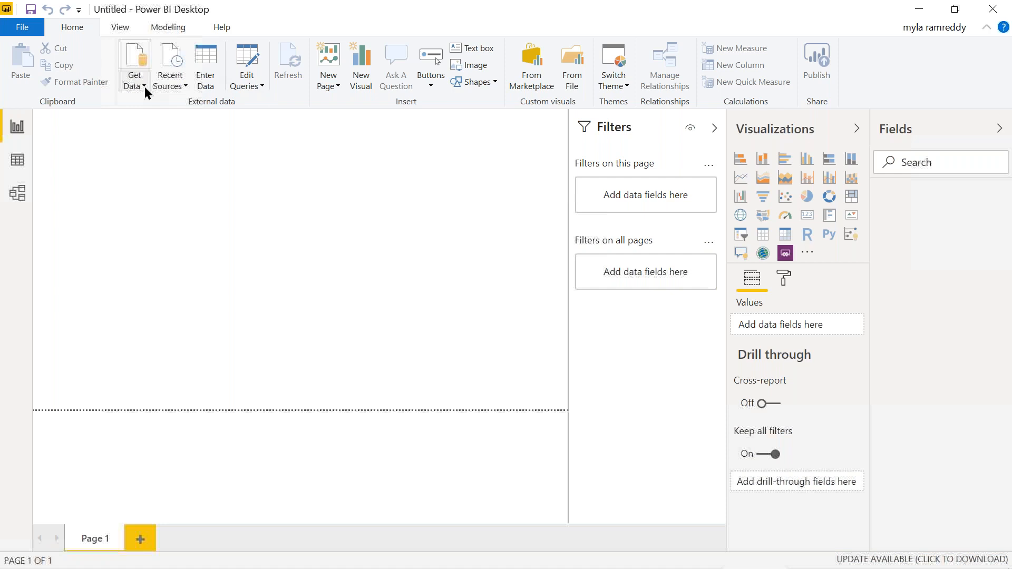
Step: Connect to the SQL Server database rritecdb on server localhost in Import mode
{"action": "left_click", "coordinate": [137, 82]}
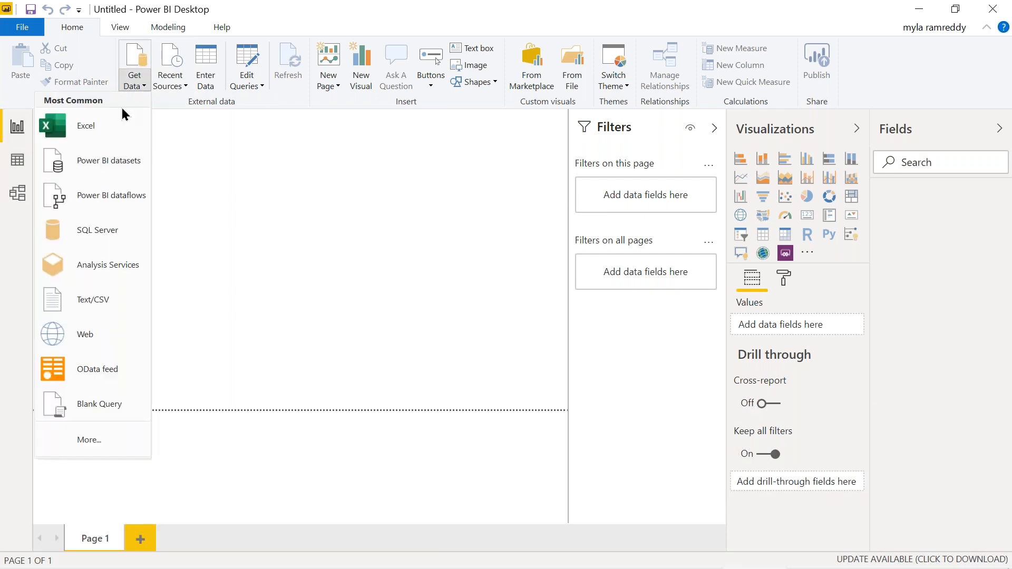
{"action": "left_click", "coordinate": [114, 230]}
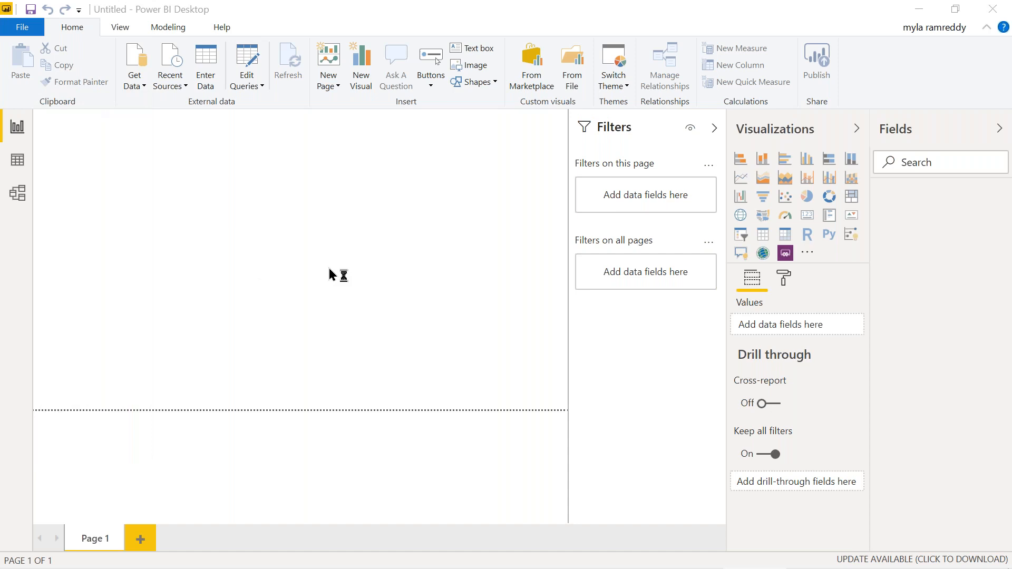
{"action": "type", "text": "localhost"}
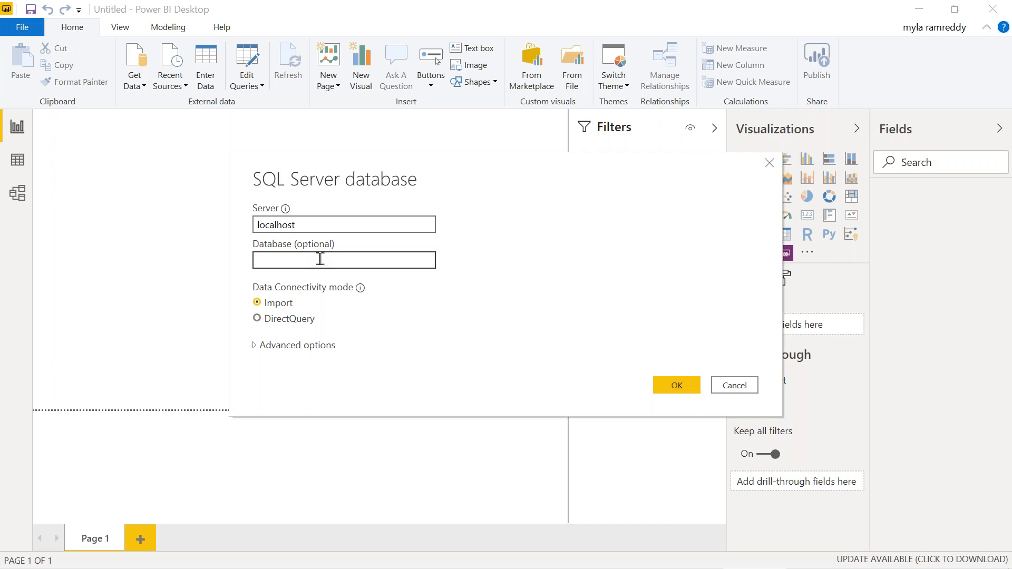
{"action": "left_click", "coordinate": [320, 259]}
{"action": "type", "text": "rritec"}
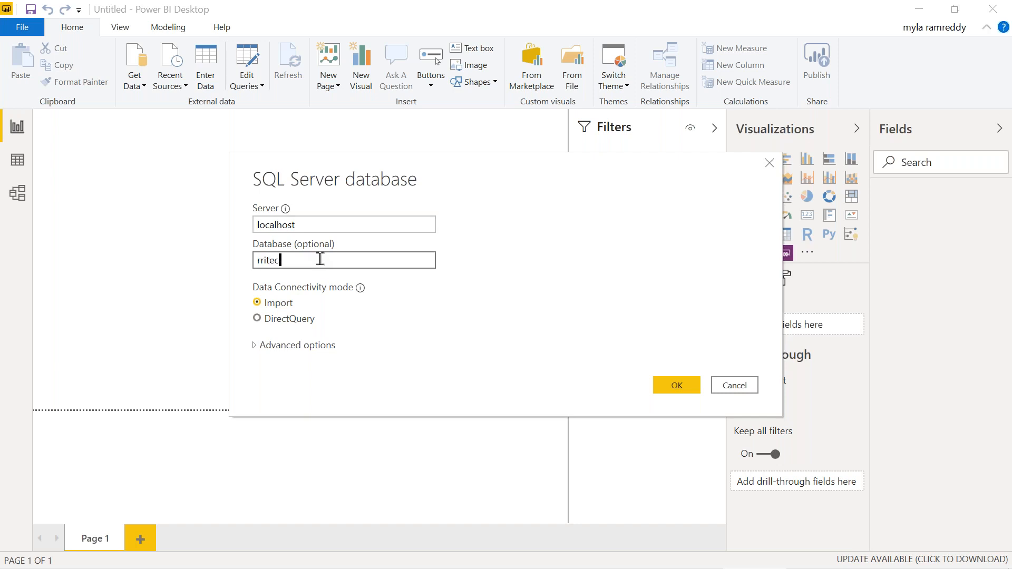
{"action": "type", "text": "db"}
{"action": "left_click", "coordinate": [667, 384]}
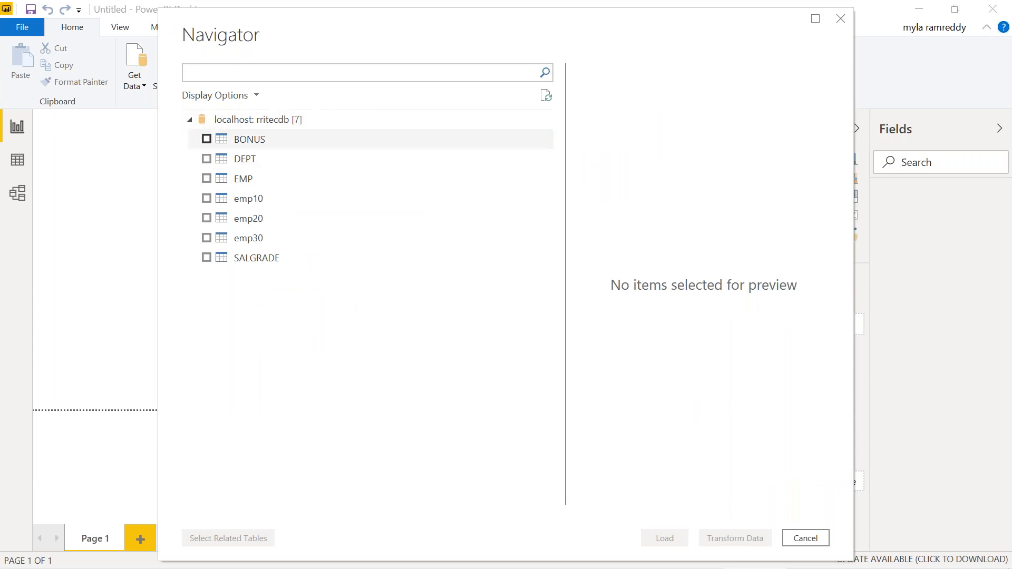
Step: Load the DEPT and EMP tables from the rritecdb database into the report
{"action": "left_click", "coordinate": [207, 159]}
{"action": "left_click", "coordinate": [207, 179]}
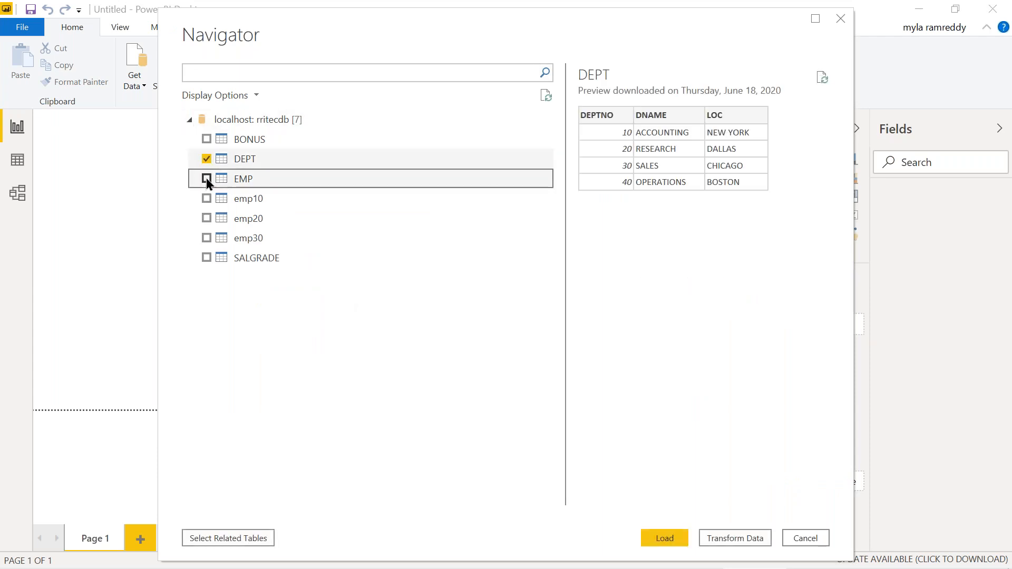
{"action": "left_click", "coordinate": [673, 540]}
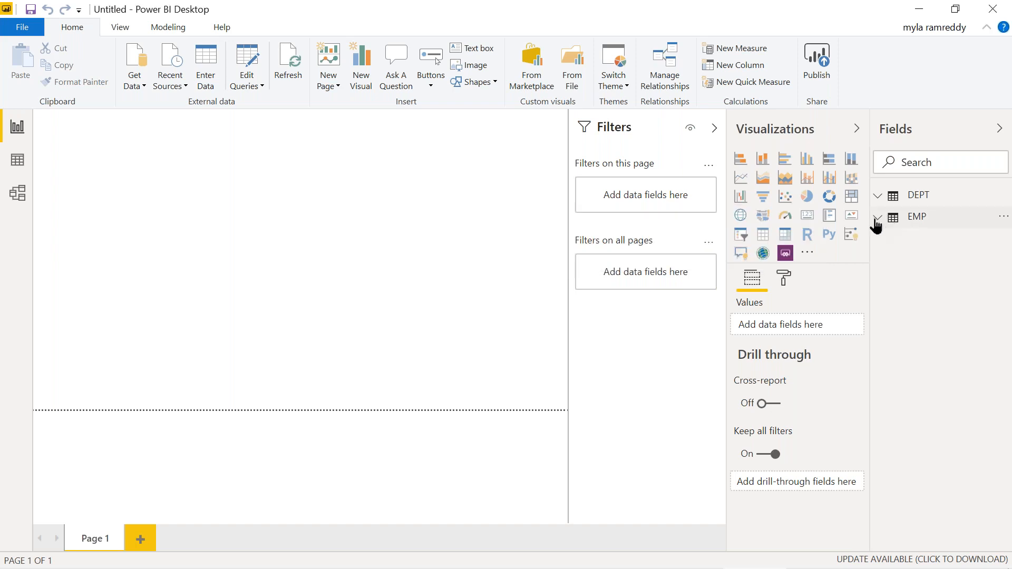
Step: Create a table visual with ENAME, JOB and SAL from EMP and DNAME from DEPT
{"action": "left_click", "coordinate": [876, 220]}
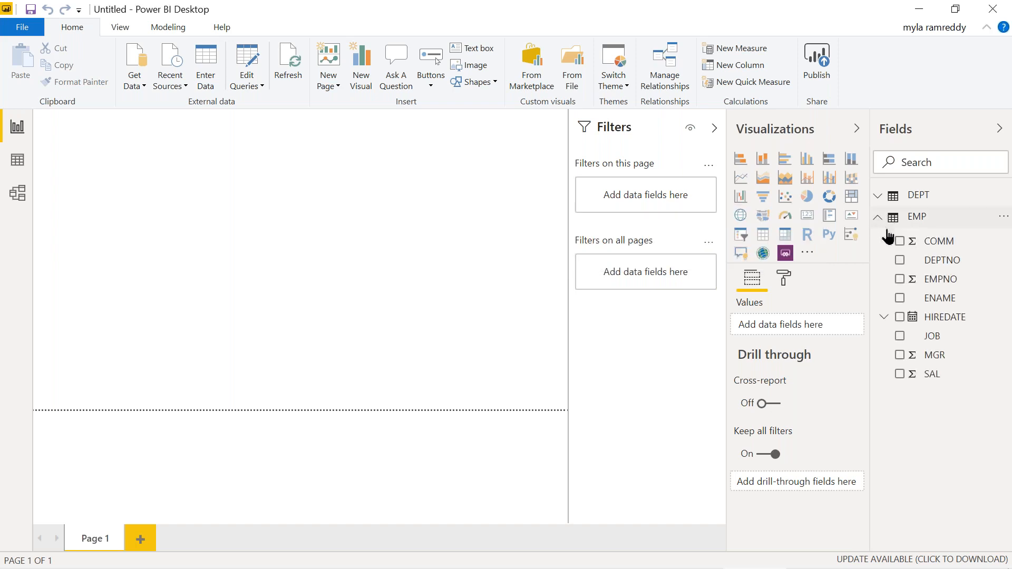
{"action": "left_click", "coordinate": [900, 299]}
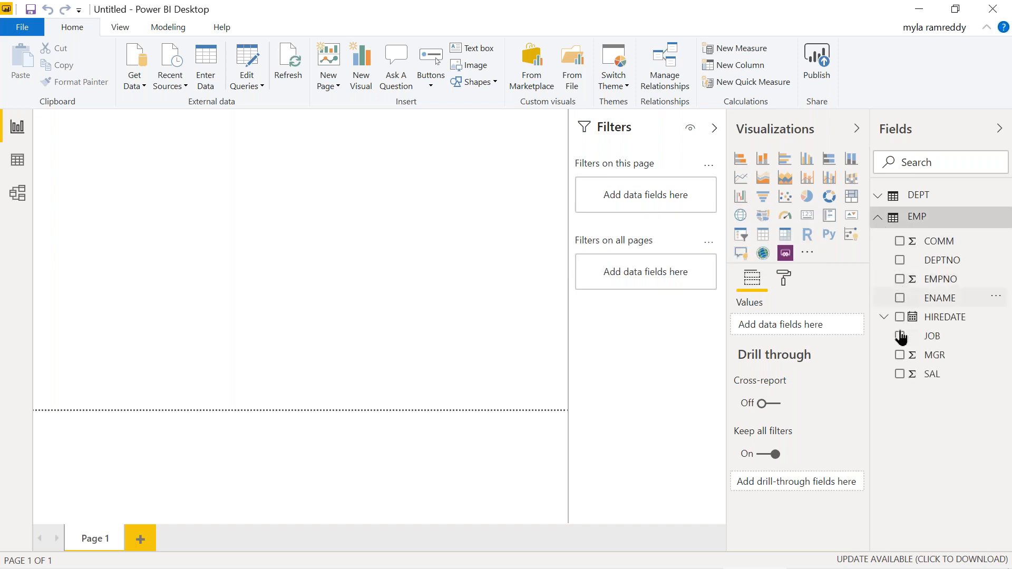
{"action": "left_click", "coordinate": [900, 338]}
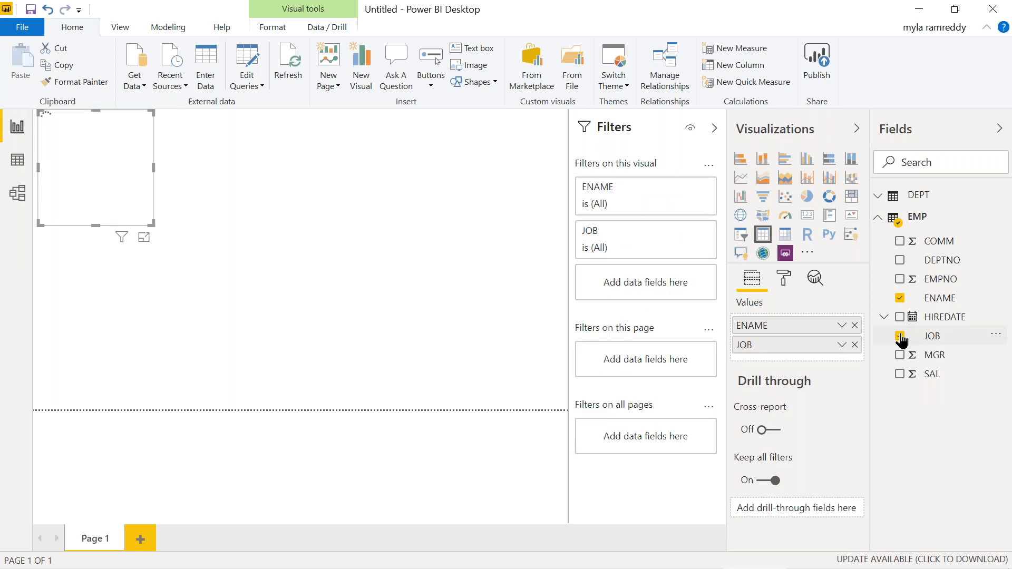
{"action": "left_click", "coordinate": [900, 374]}
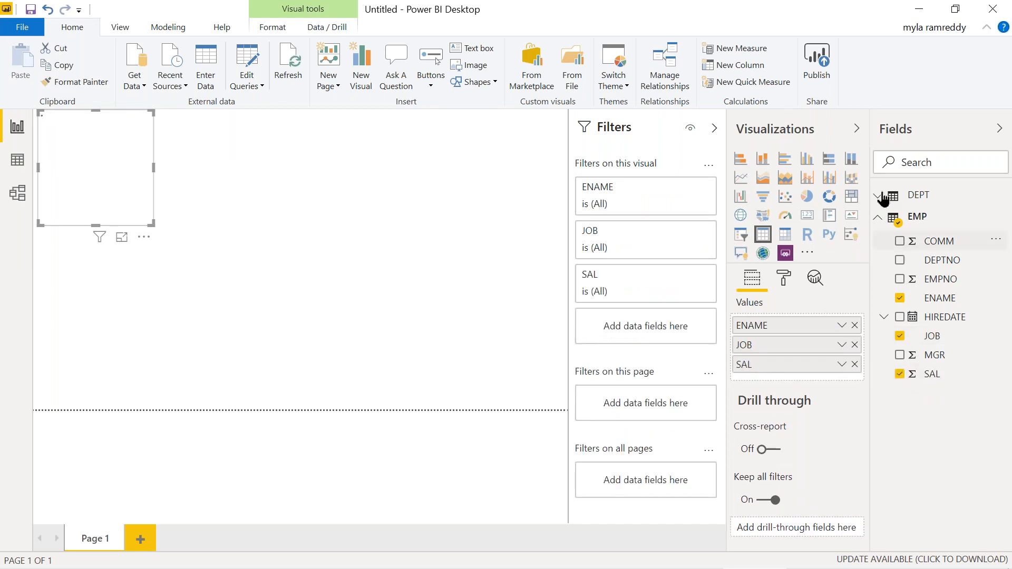
{"action": "left_click", "coordinate": [879, 198]}
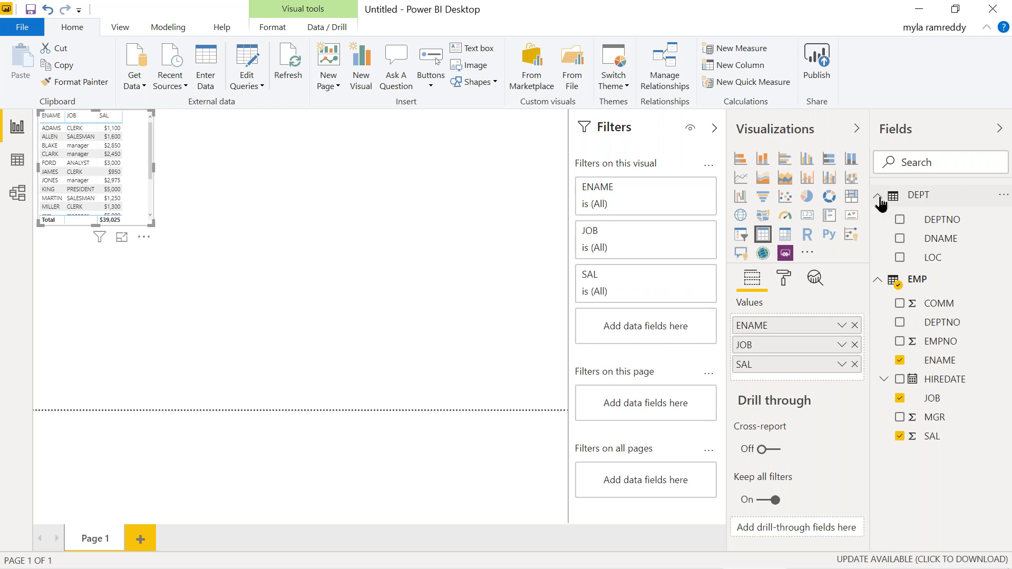
{"action": "left_click", "coordinate": [900, 240]}
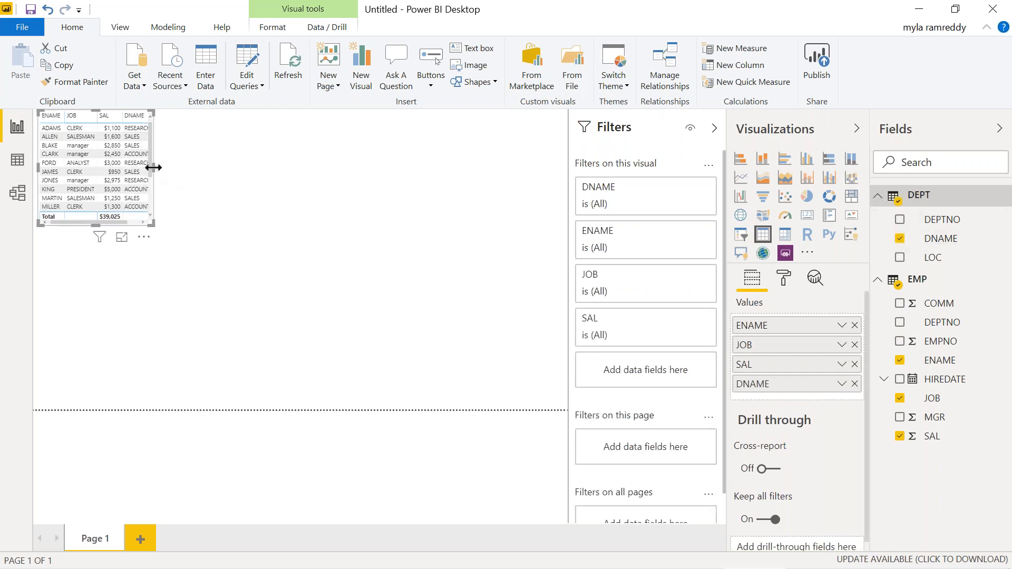
Step: Enlarge the table visual in width and height, and make DNAME its first column
{"action": "left_click_drag", "start_coordinate": [153, 167], "coordinate": [265, 180]}
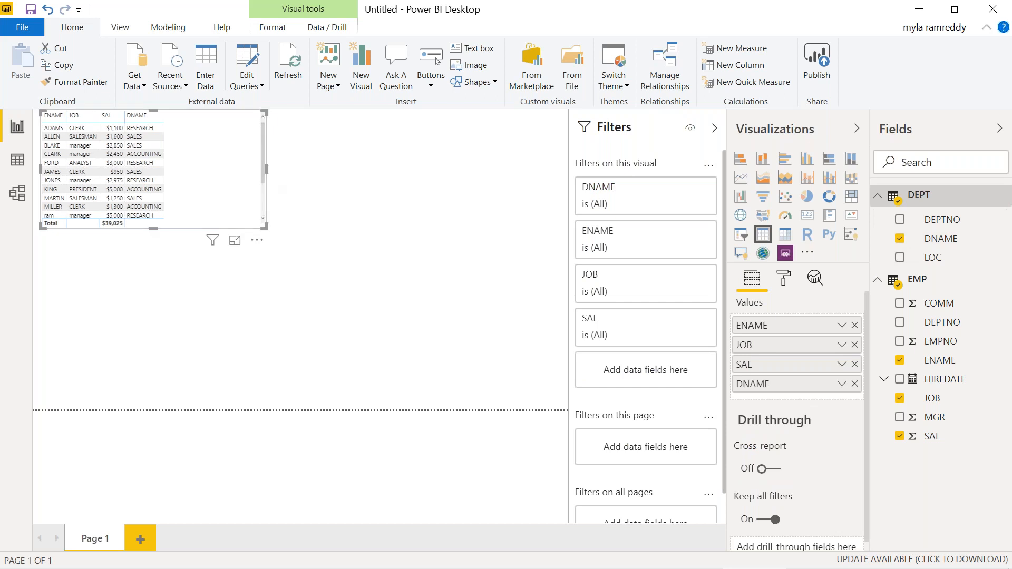
{"action": "left_click_drag", "start_coordinate": [777, 390], "coordinate": [777, 327]}
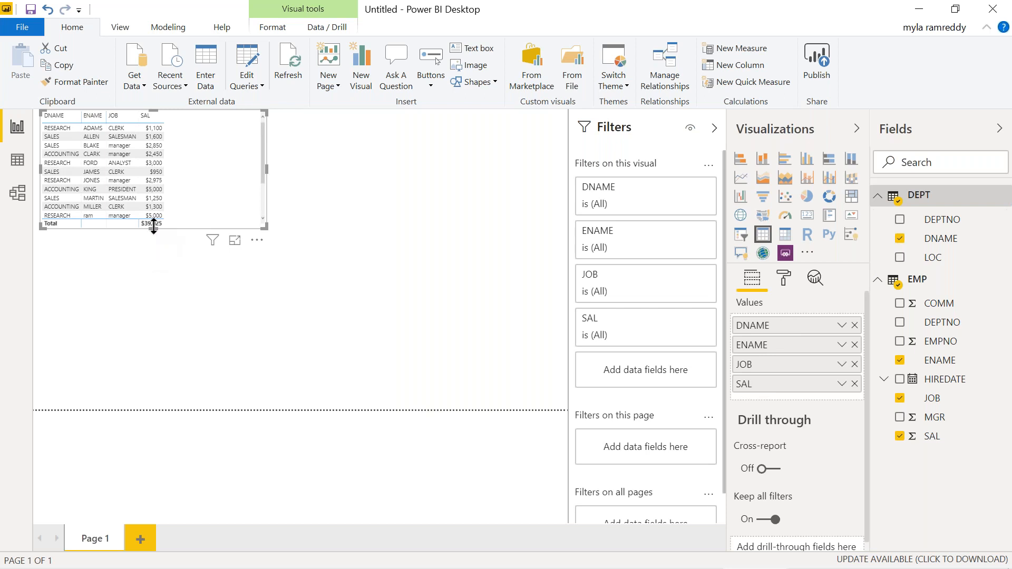
{"action": "left_click_drag", "start_coordinate": [153, 226], "coordinate": [162, 293]}
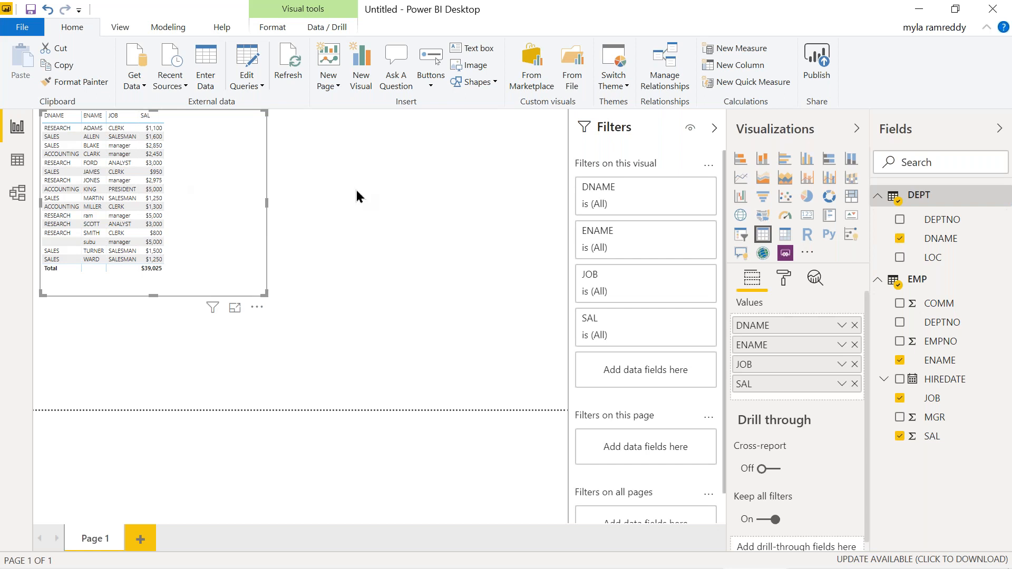
Step: Turn on background color conditional formatting for the table's SAL field
{"action": "left_click", "coordinate": [789, 282]}
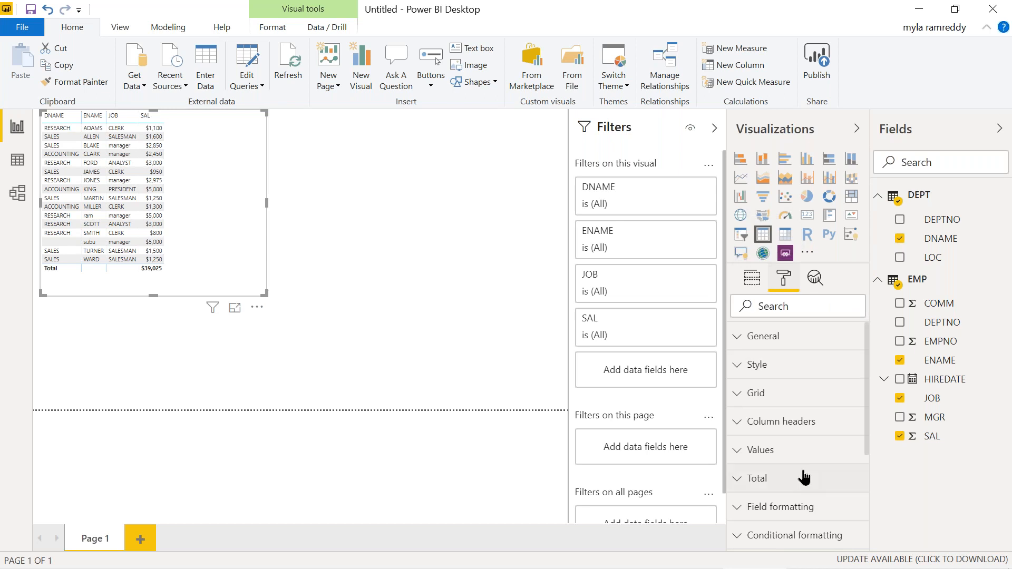
{"action": "scroll", "coordinate": [804, 478], "scroll_direction": "down", "scroll_amount": 3}
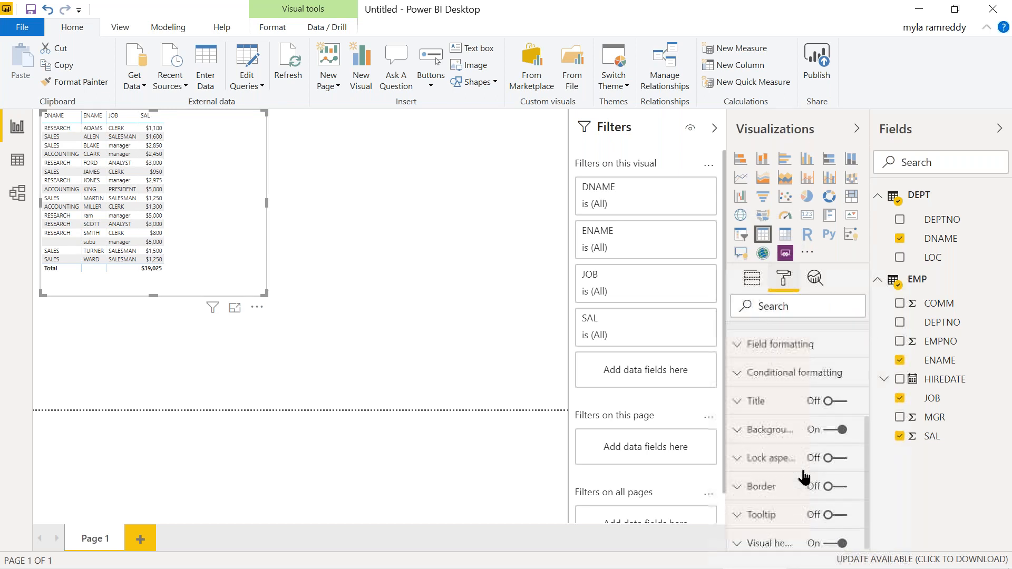
{"action": "left_click", "coordinate": [773, 375]}
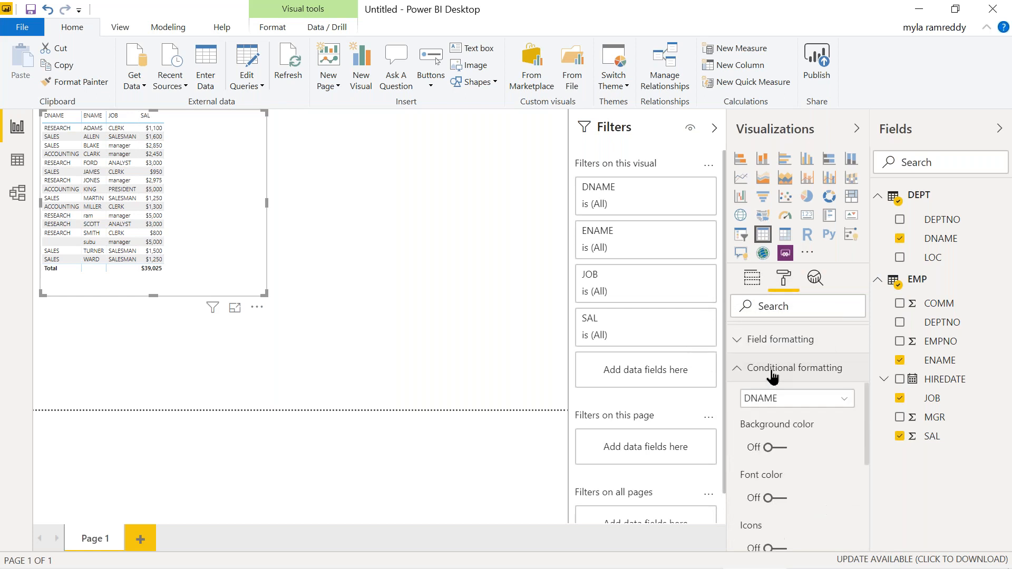
{"action": "left_click", "coordinate": [803, 408]}
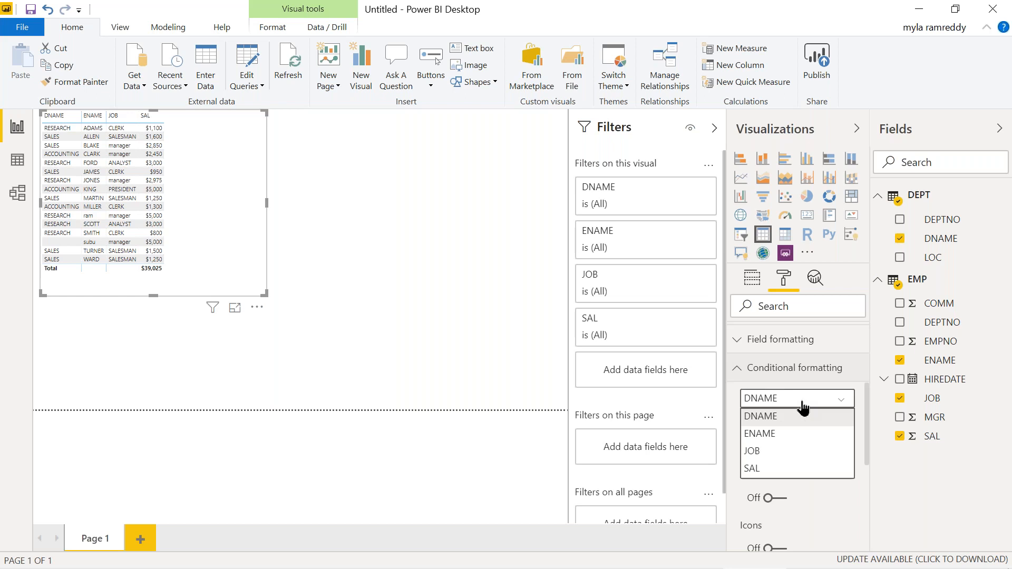
{"action": "left_click", "coordinate": [765, 469]}
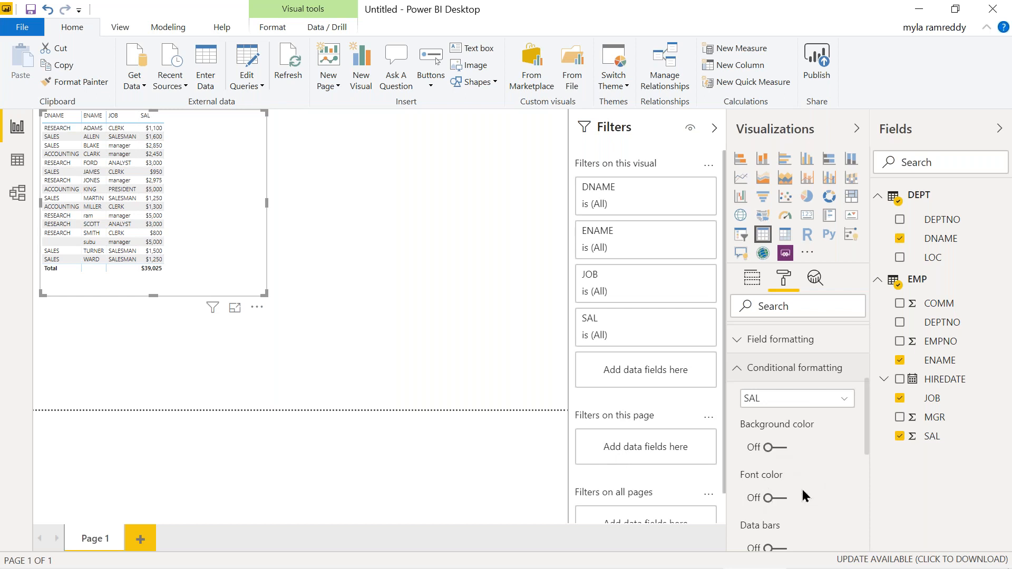
{"action": "scroll", "coordinate": [774, 493], "scroll_direction": "down", "scroll_amount": 1}
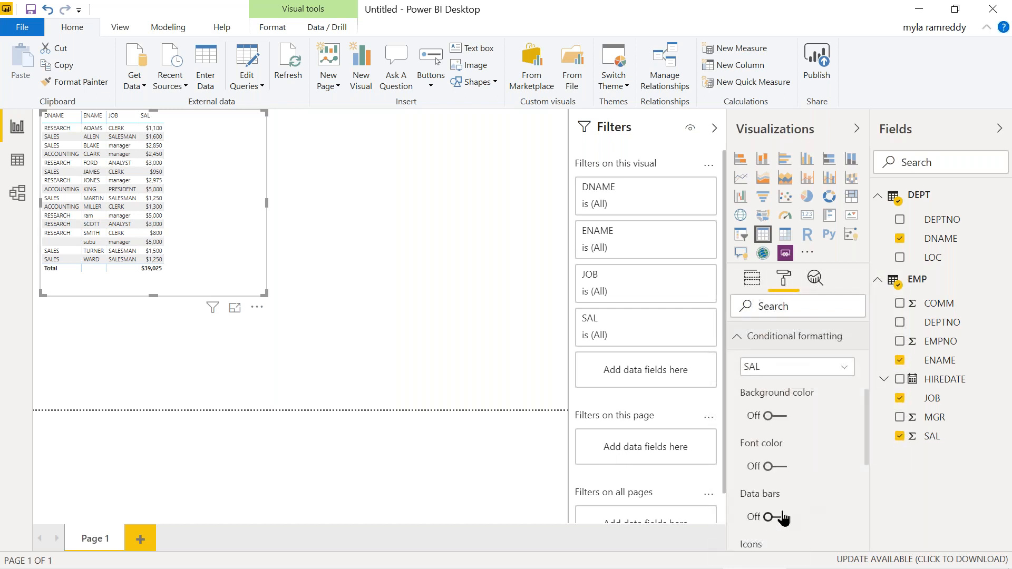
{"action": "scroll", "coordinate": [784, 518], "scroll_direction": "down", "scroll_amount": 3}
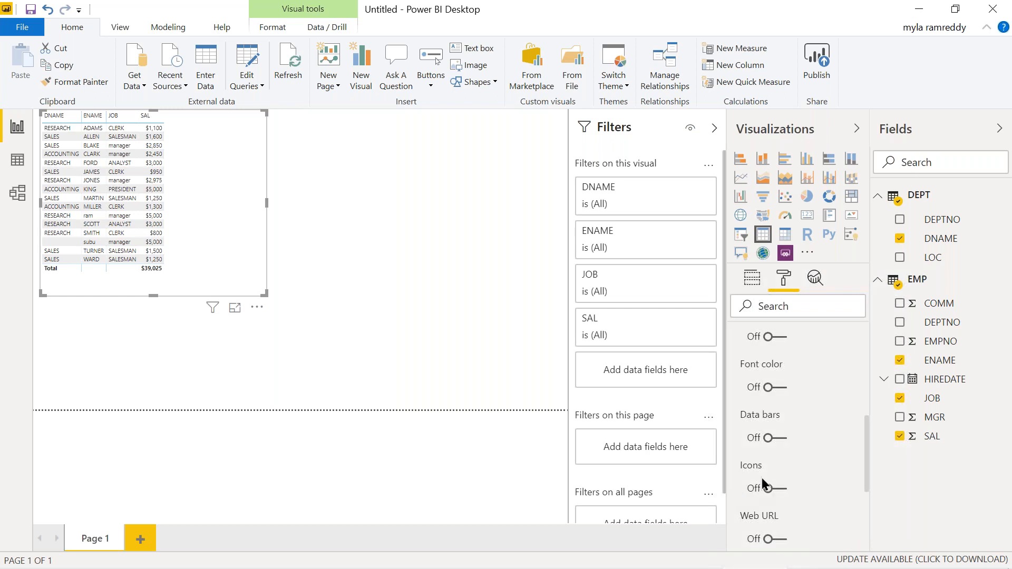
{"action": "scroll", "coordinate": [785, 514], "scroll_direction": "down", "scroll_amount": 3}
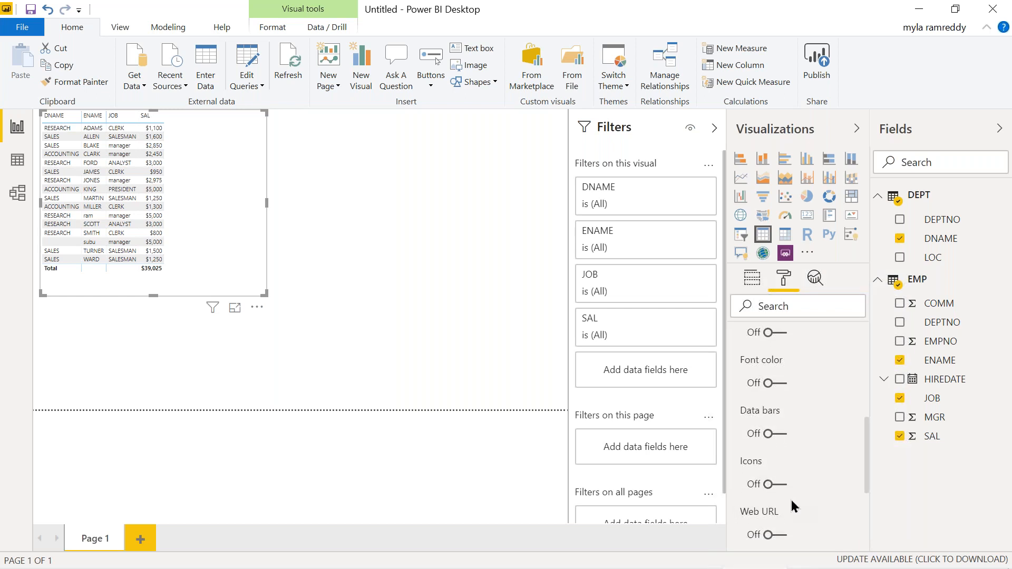
{"action": "scroll", "coordinate": [790, 400], "scroll_direction": "up", "scroll_amount": 7}
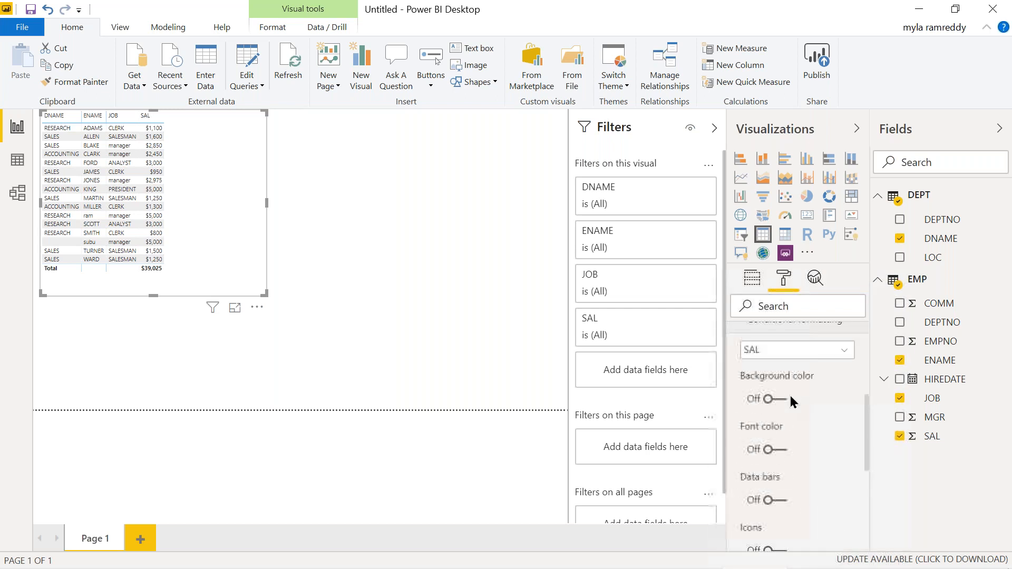
{"action": "scroll", "coordinate": [753, 428], "scroll_direction": "down", "scroll_amount": 2}
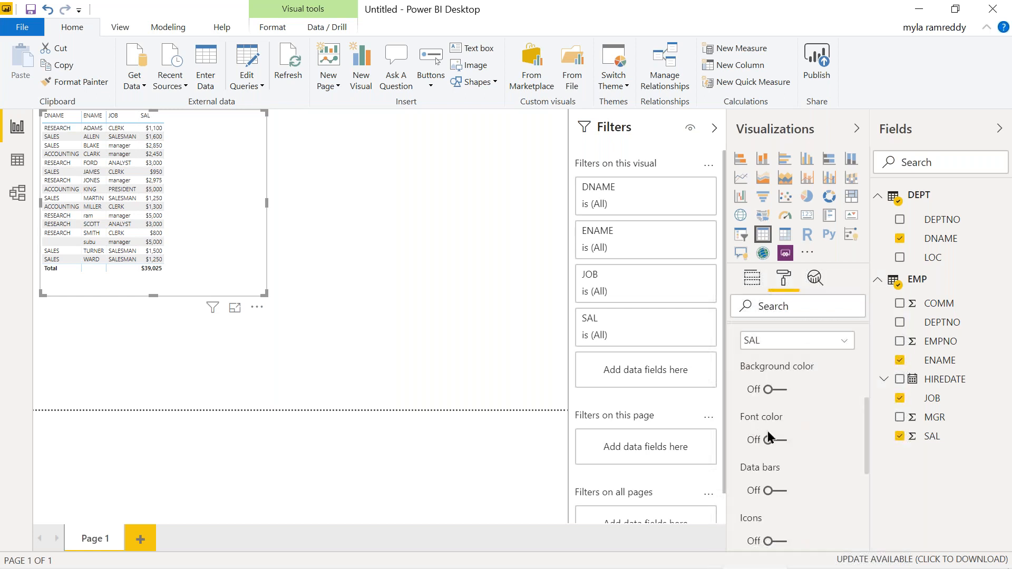
{"action": "left_click", "coordinate": [782, 394]}
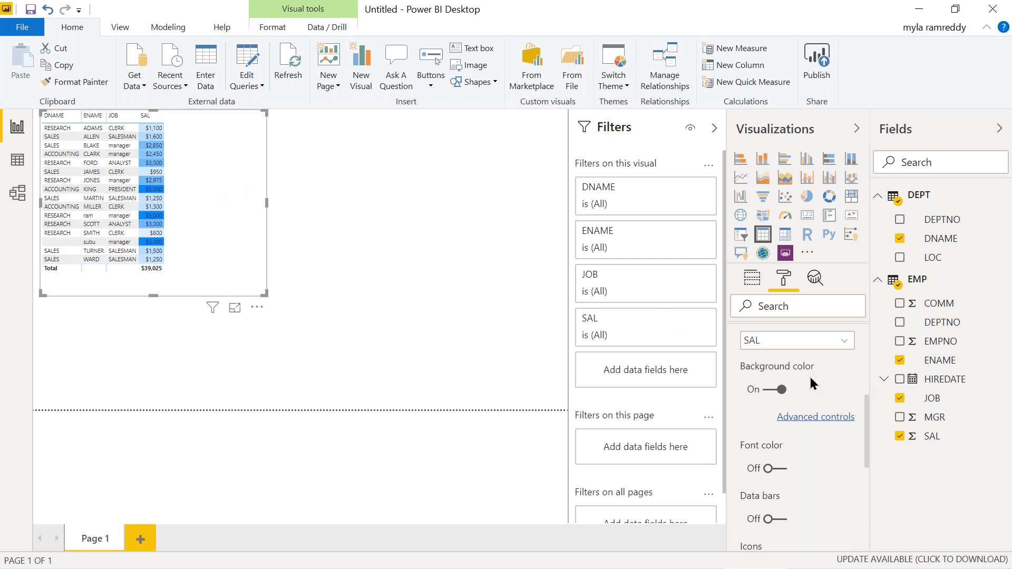
Step: In the advanced background color settings for SAL, set the format style to Rules
{"action": "left_click", "coordinate": [831, 425]}
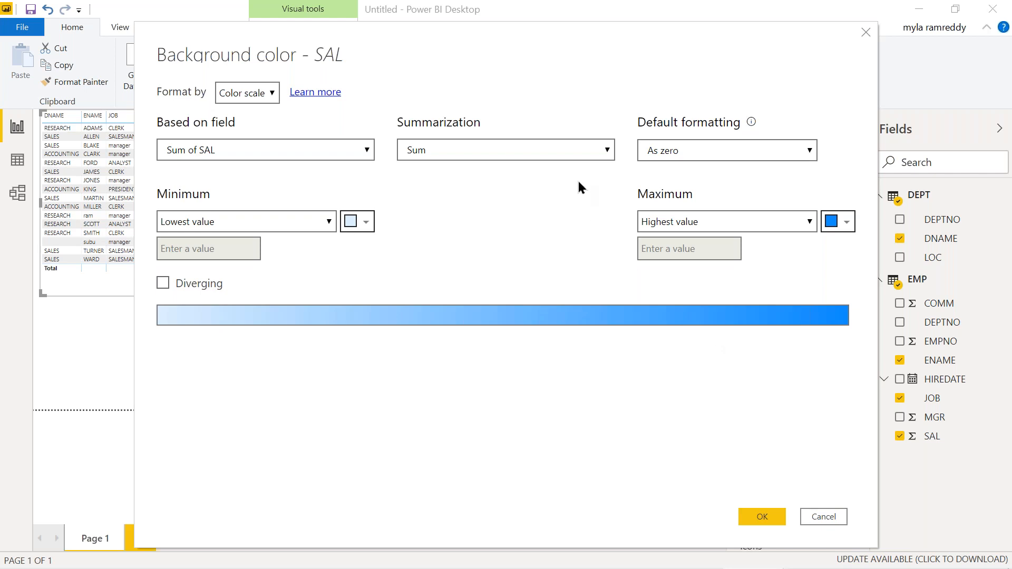
{"action": "left_click", "coordinate": [514, 153]}
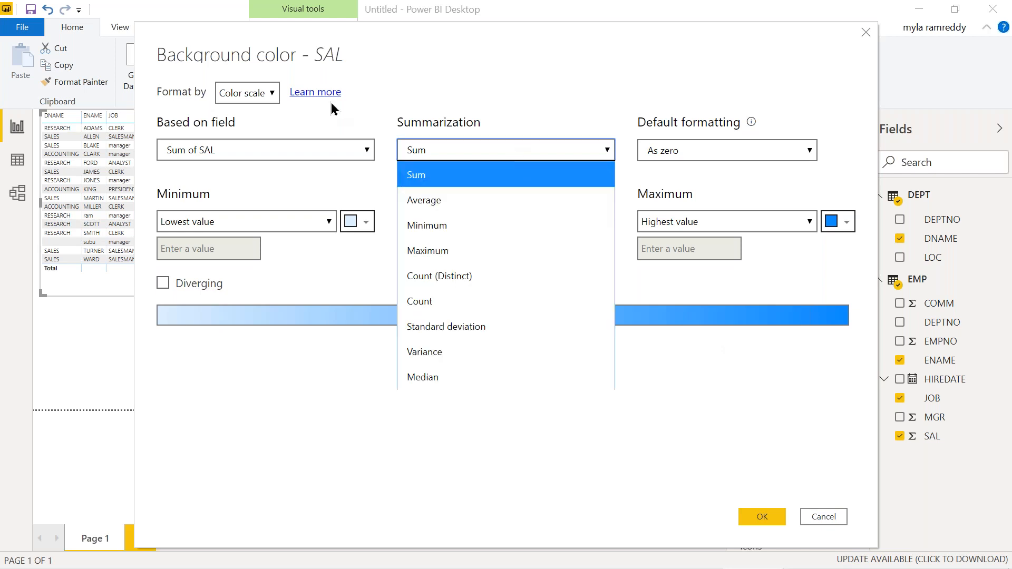
{"action": "left_click", "coordinate": [258, 98]}
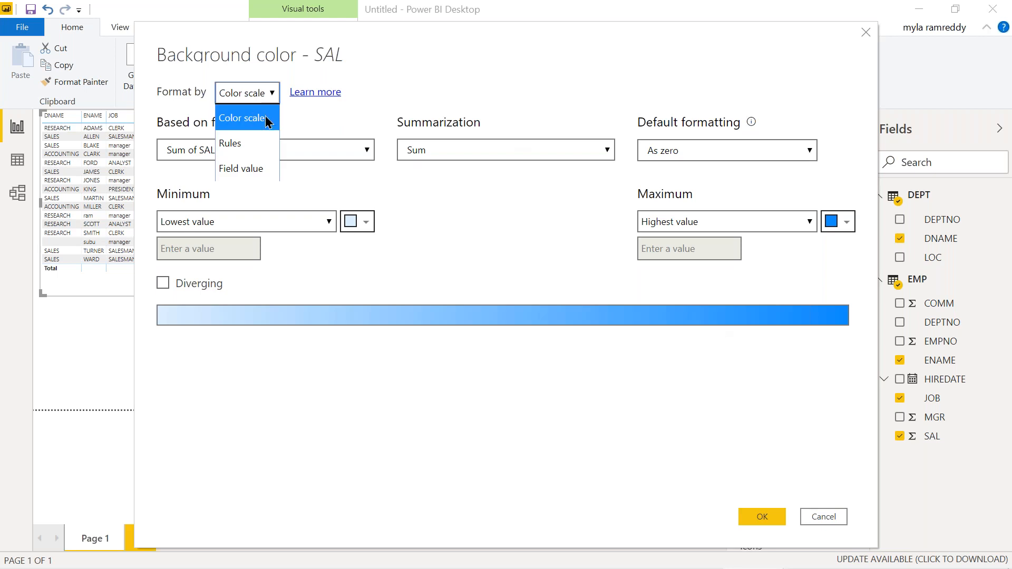
{"action": "left_click", "coordinate": [241, 151]}
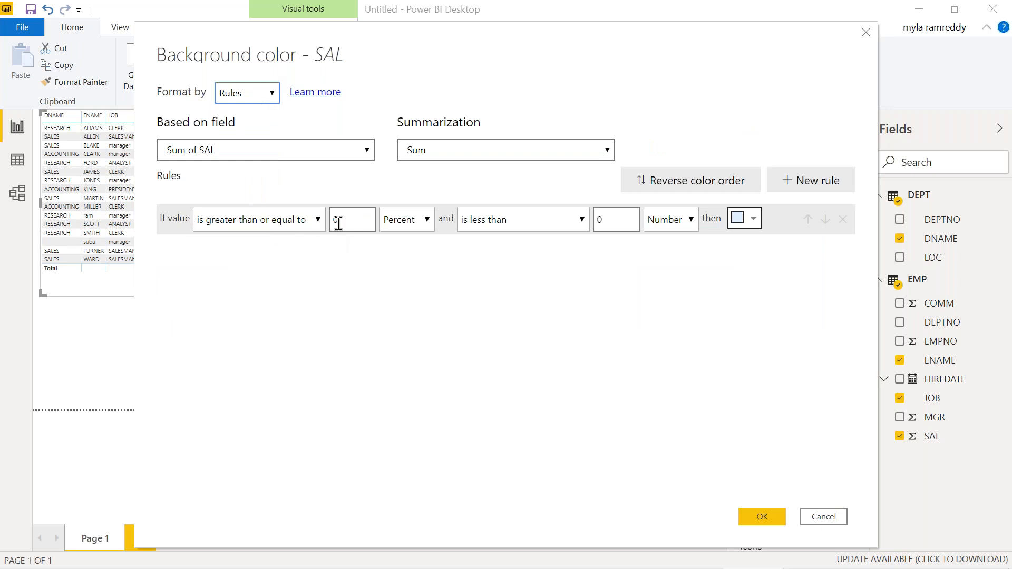
Step: Set the first rule's lower condition to greater than or equal to 0, with Number as its unit
{"action": "left_click", "coordinate": [356, 216]}
{"action": "key", "text": "BackSpace"}
{"action": "type", "text": "100"}
{"action": "key", "text": "BackSpace"}
{"action": "key", "text": "BackSpace"}
{"action": "key", "text": "BackSpace"}
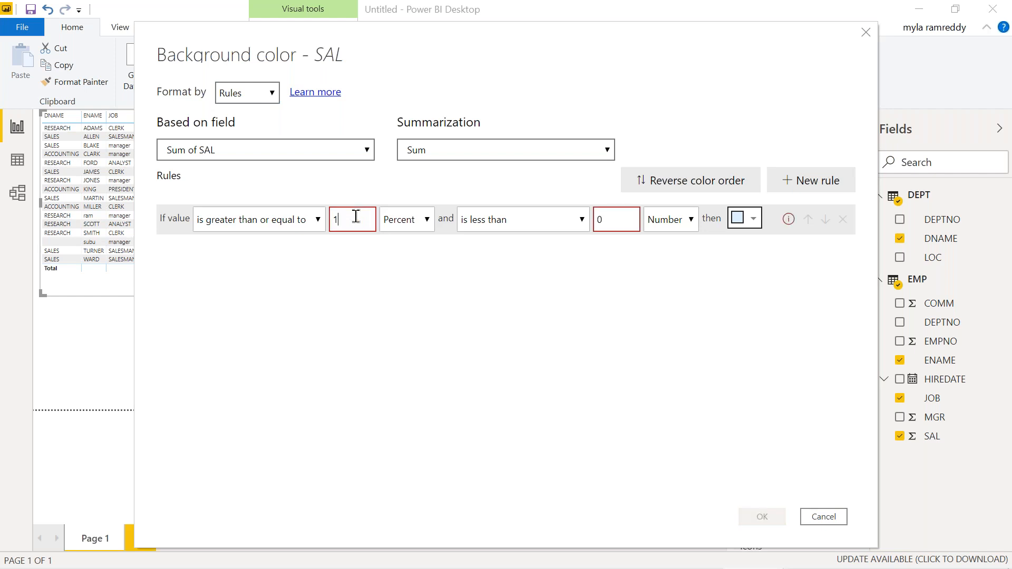
{"action": "type", "text": "0"}
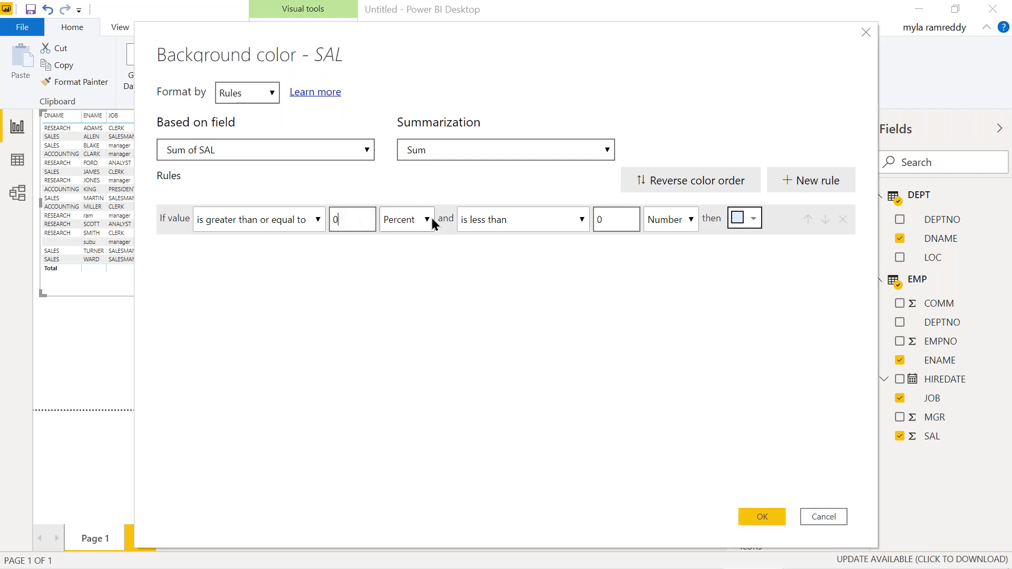
{"action": "left_click", "coordinate": [429, 219]}
{"action": "left_click", "coordinate": [411, 246]}
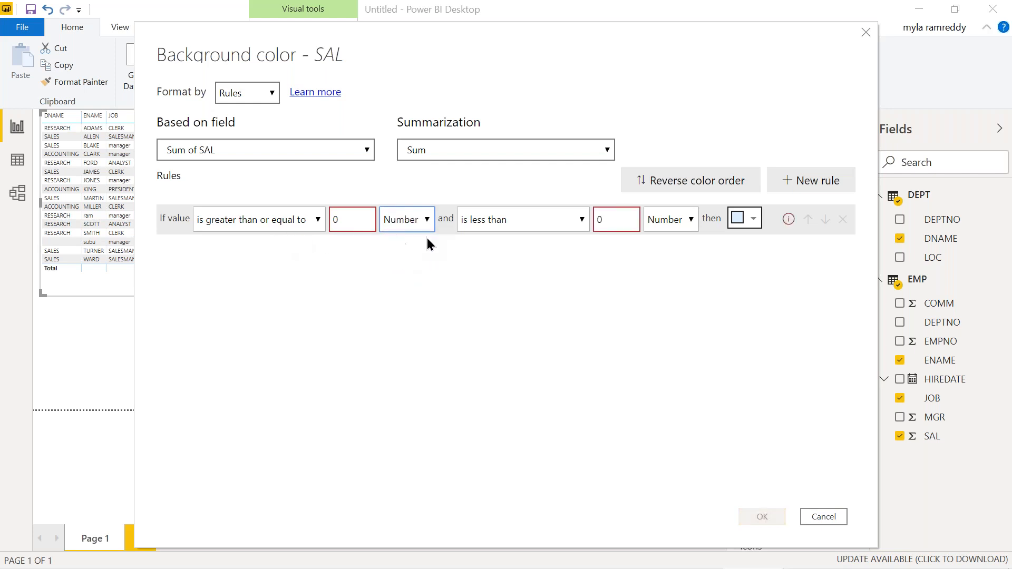
Step: Set the first rule's upper condition to less than 1000 as a number
{"action": "left_click", "coordinate": [612, 223]}
{"action": "key", "text": "BackSpace"}
{"action": "type", "text": "10000"}
{"action": "key", "text": "BackSpace"}
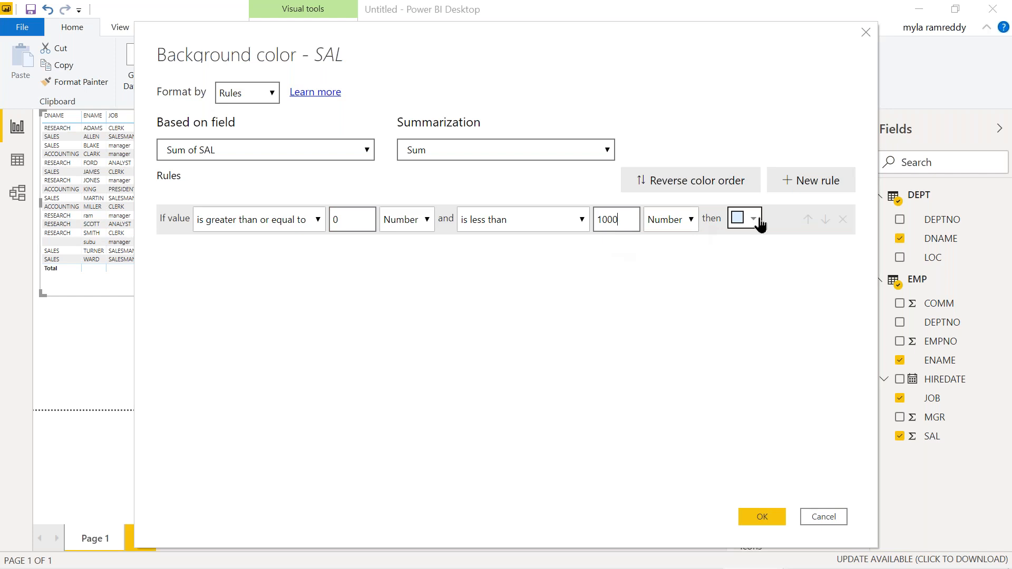
Step: Give the first SAL rule the red theme color and apply the background color formatting
{"action": "left_click", "coordinate": [754, 219]}
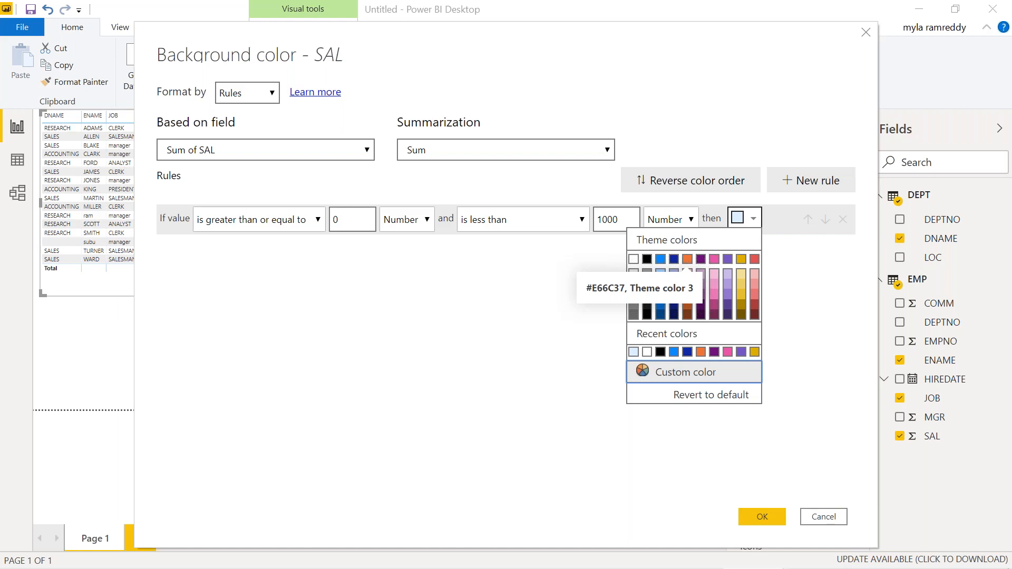
{"action": "left_click", "coordinate": [755, 260]}
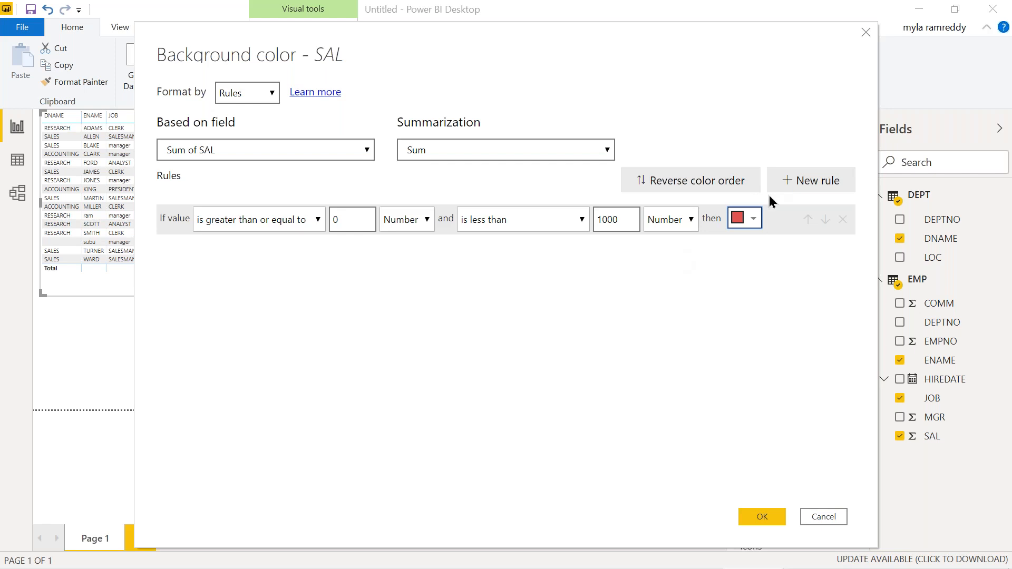
{"action": "left_click", "coordinate": [763, 517]}
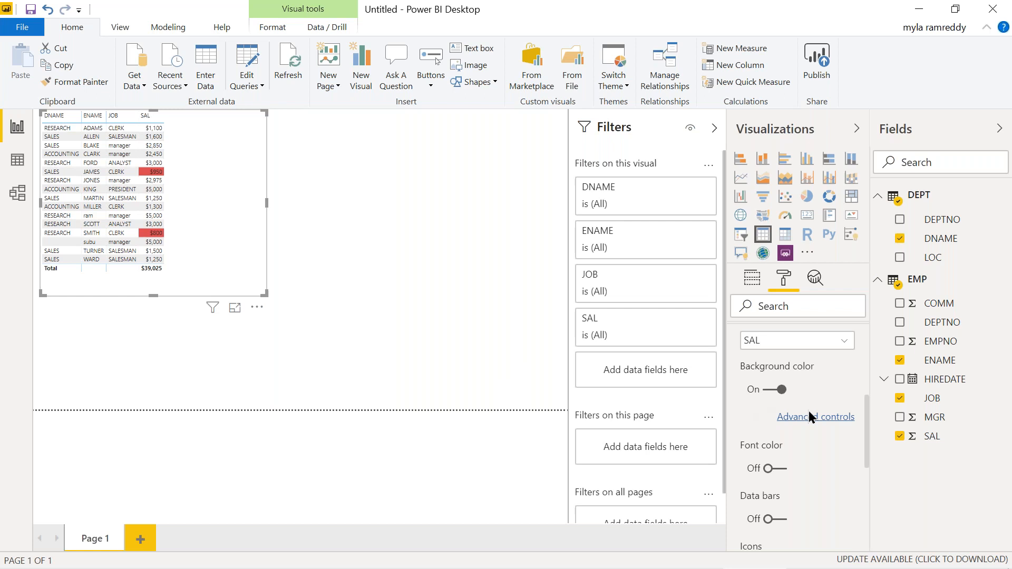
Step: Add a second SAL background color rule with its lower condition at greater than or equal to 1000 as a Number
{"action": "left_click", "coordinate": [823, 418]}
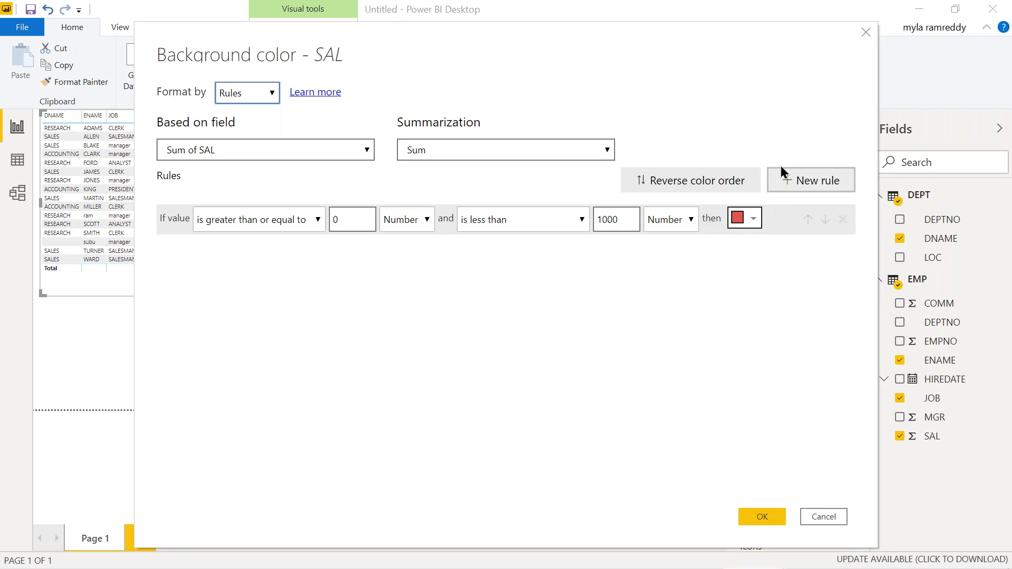
{"action": "left_click", "coordinate": [809, 181]}
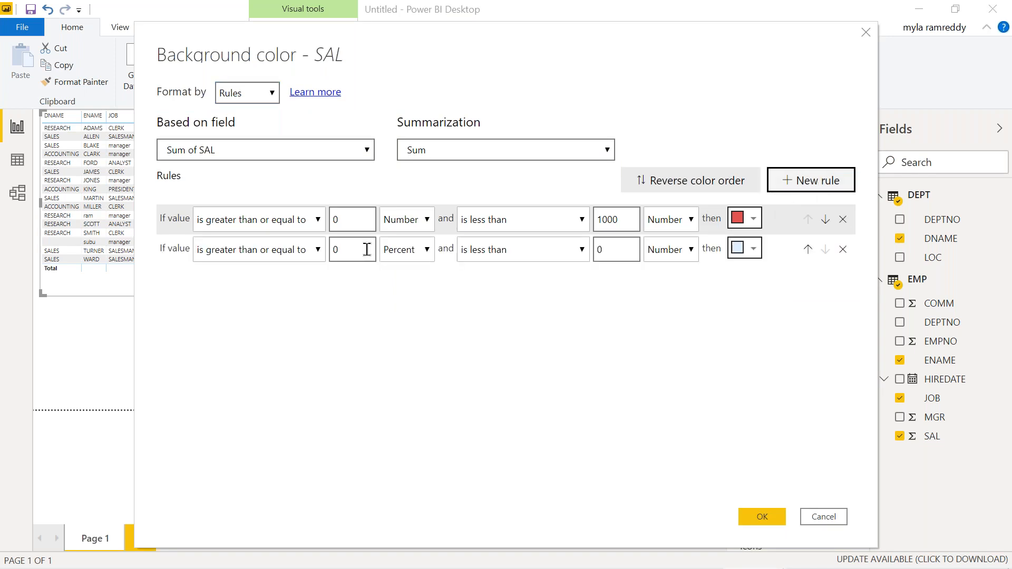
{"action": "double_click", "coordinate": [361, 251]}
{"action": "type", "text": "100"}
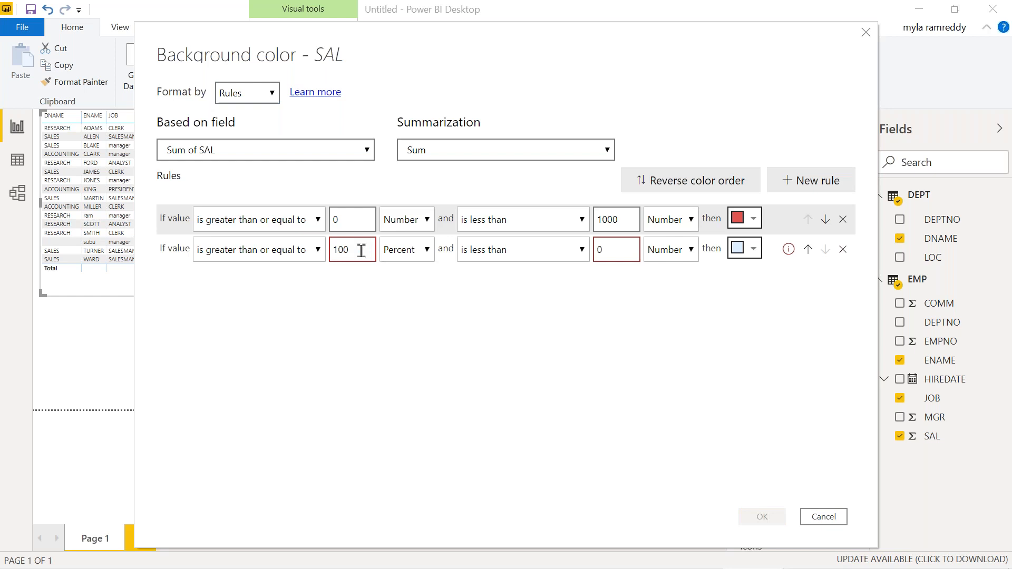
{"action": "type", "text": "0"}
{"action": "left_click", "coordinate": [426, 251]}
{"action": "left_click", "coordinate": [410, 277]}
Step: Set the second rule's upper condition to less than 3000, color it purple, and apply the rules
{"action": "left_click", "coordinate": [623, 254]}
{"action": "key", "text": "BackSpace"}
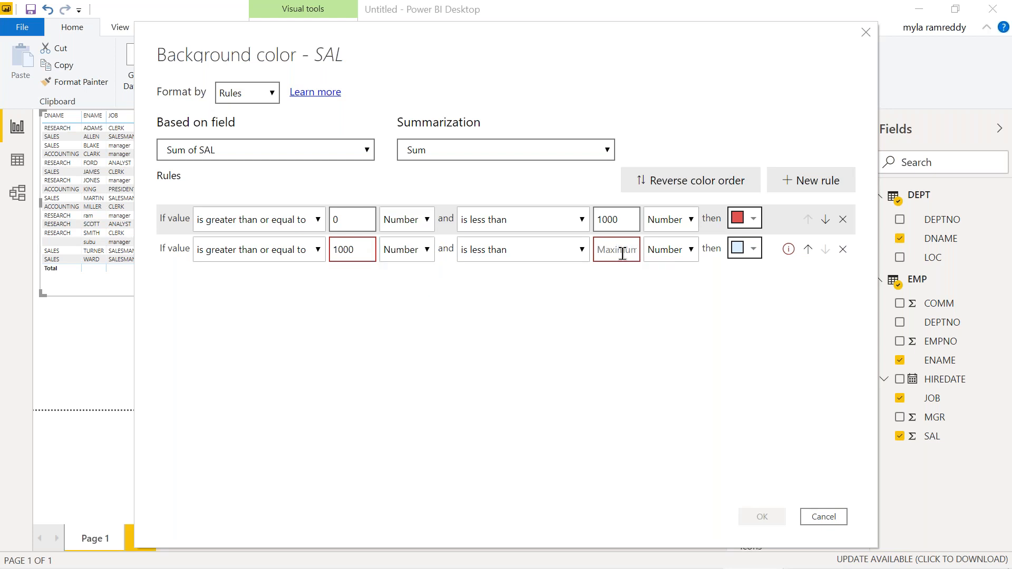
{"action": "type", "text": "3000"}
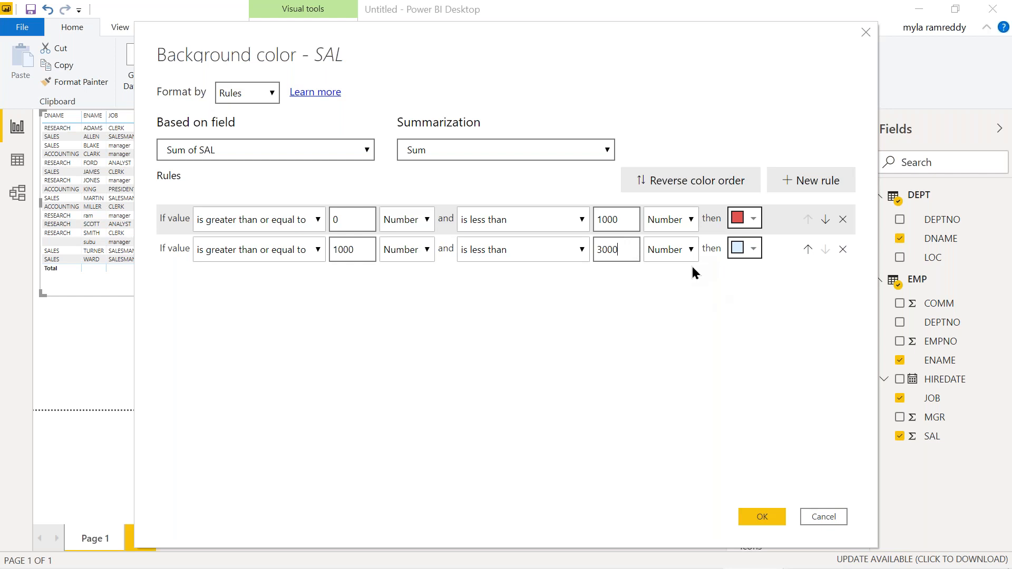
{"action": "left_click", "coordinate": [754, 253]}
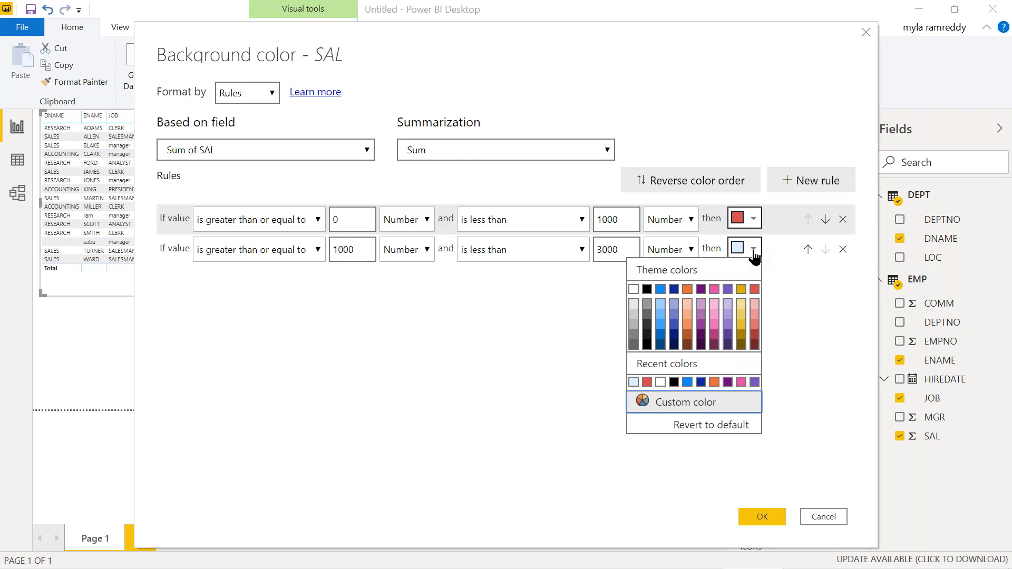
{"action": "left_click", "coordinate": [728, 290]}
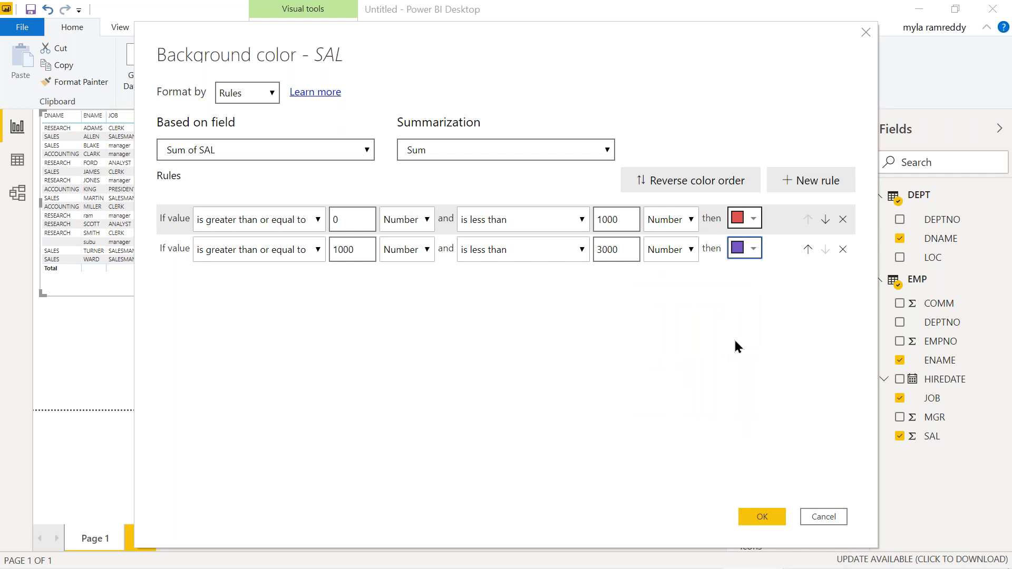
{"action": "left_click", "coordinate": [768, 517]}
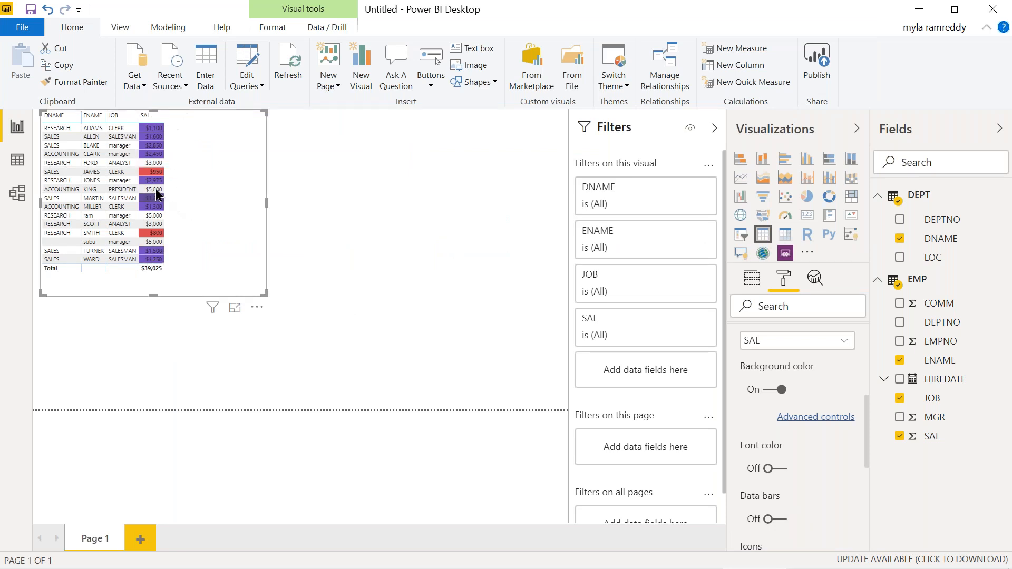
Step: Add a third SAL background color rule with its lower condition at greater than or equal to 3000 as a Number
{"action": "left_click", "coordinate": [801, 418]}
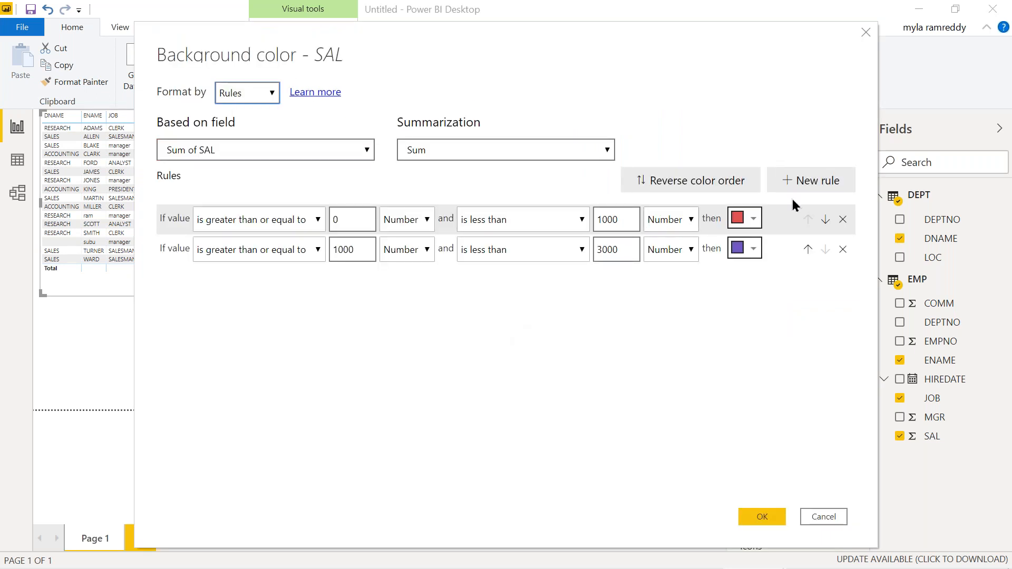
{"action": "left_click", "coordinate": [824, 183]}
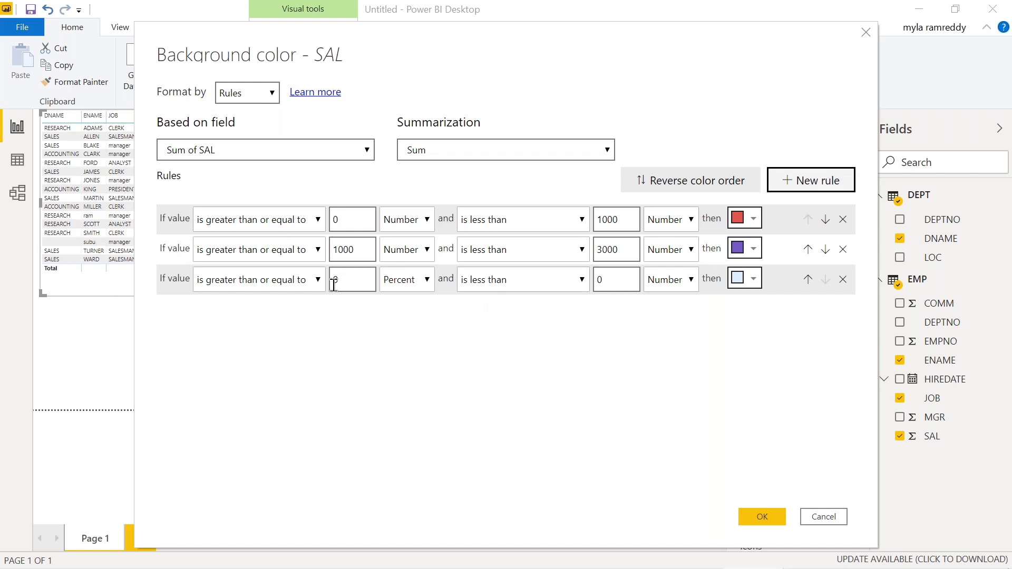
{"action": "left_click", "coordinate": [360, 283]}
{"action": "key", "text": "BackSpace"}
{"action": "type", "text": "3000"}
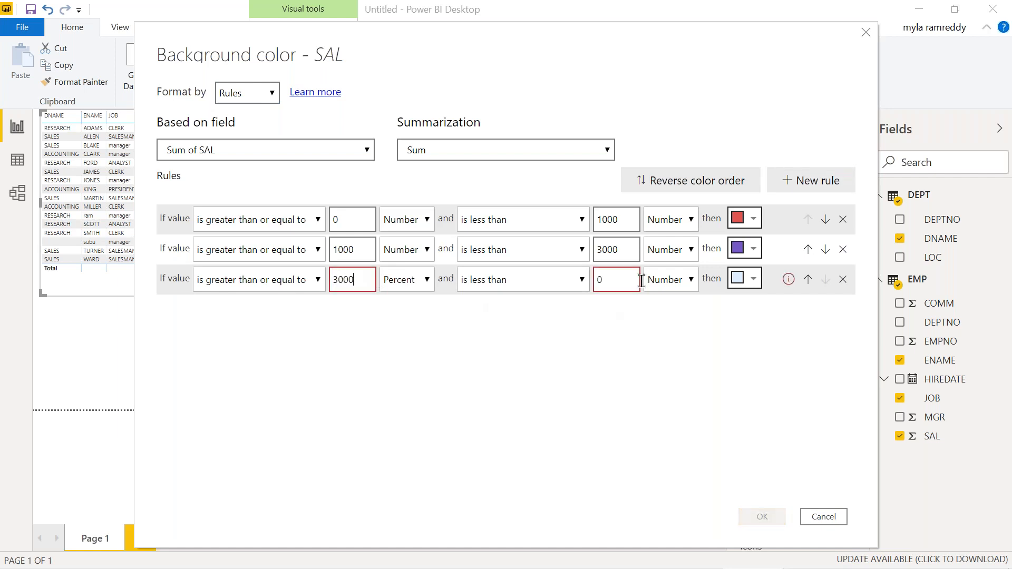
{"action": "left_click", "coordinate": [421, 280]}
{"action": "left_click", "coordinate": [408, 305]}
Step: Set the third rule's upper condition to less than 5000, give it a custom green color, and apply the rules
{"action": "left_click", "coordinate": [622, 280]}
{"action": "key", "text": "BackSpace"}
{"action": "type", "text": "5000"}
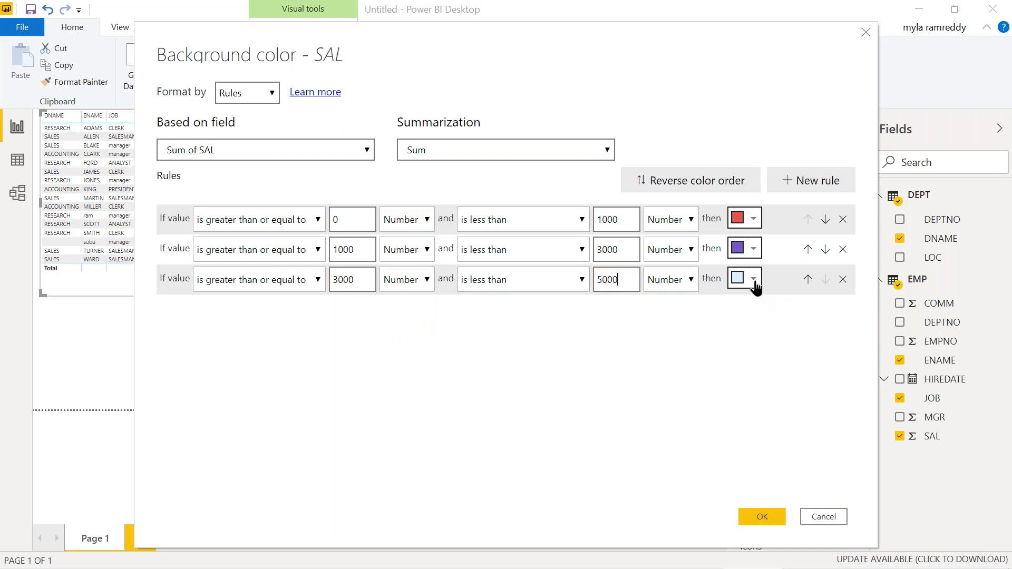
{"action": "left_click", "coordinate": [754, 279]}
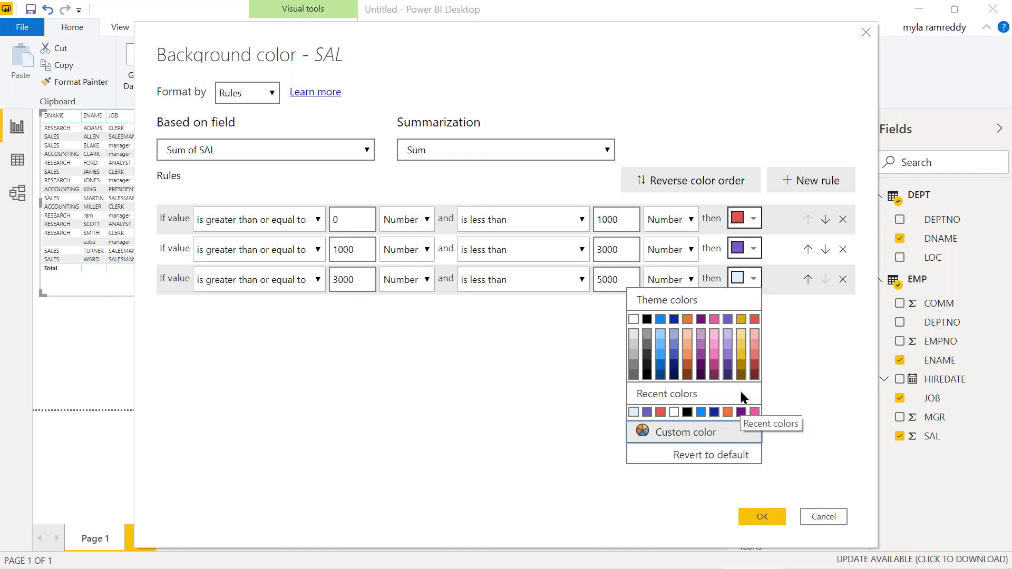
{"action": "left_click", "coordinate": [656, 433]}
{"action": "left_click", "coordinate": [742, 298]}
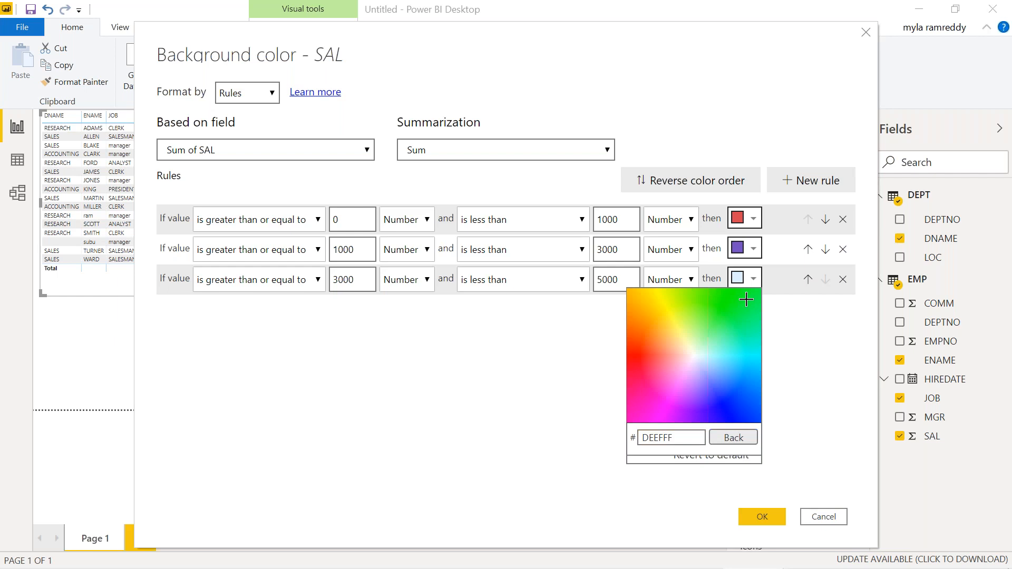
{"action": "left_click", "coordinate": [762, 517]}
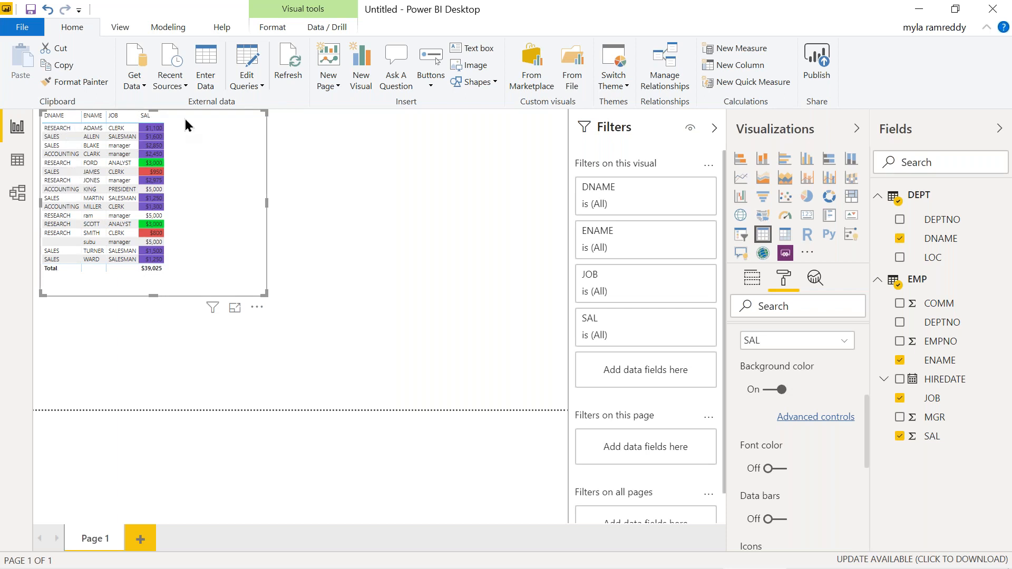
Step: Duplicate the formatted table and place the copy to the right of the original, aligned with its top edge
{"action": "key", "text": "ctrl+c"}
{"action": "key", "text": "ctrl+v"}
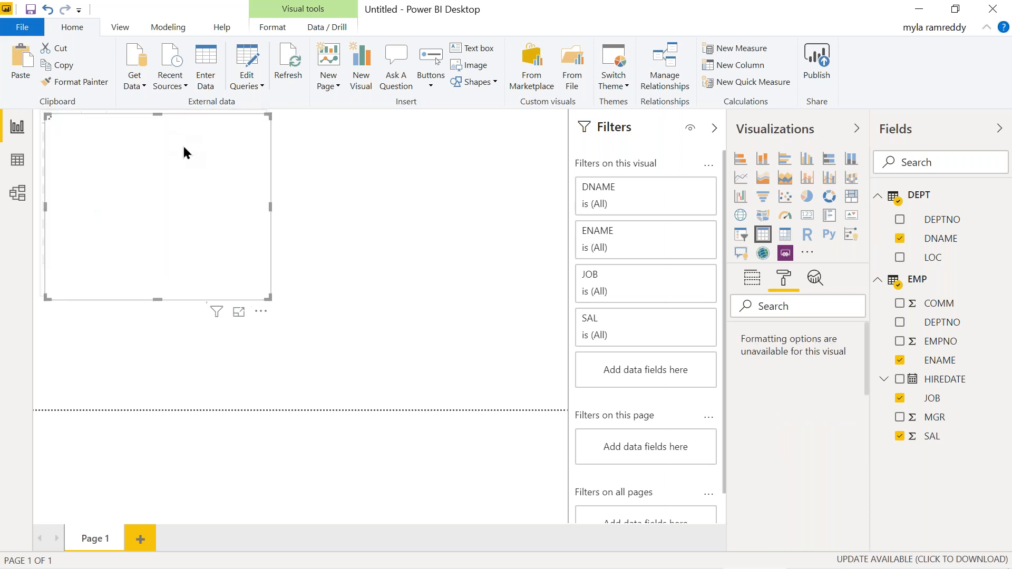
{"action": "left_click_drag", "start_coordinate": [183, 146], "coordinate": [384, 156]}
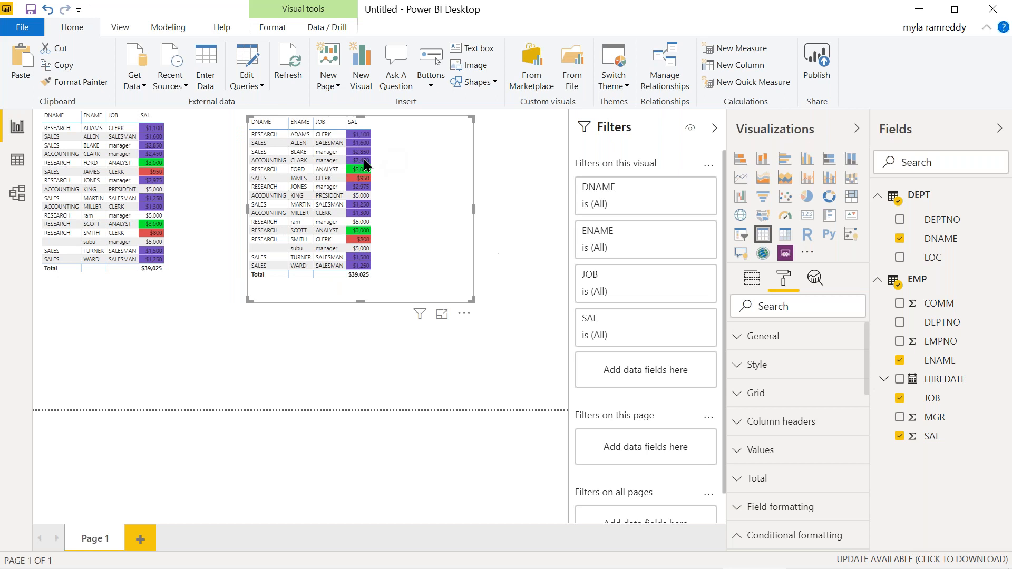
{"action": "left_click_drag", "start_coordinate": [440, 135], "coordinate": [443, 134]}
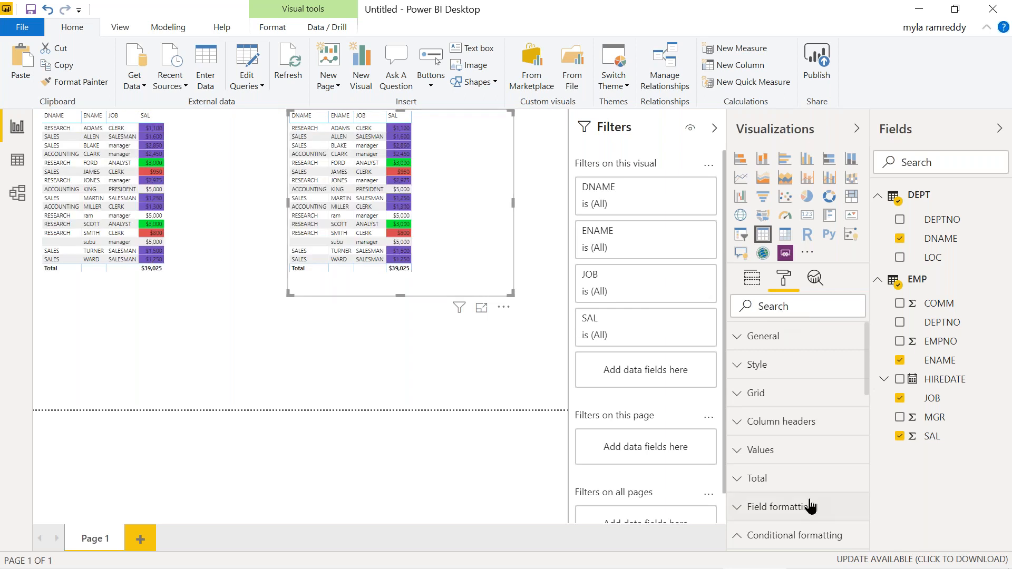
{"action": "left_click", "coordinate": [811, 538]}
{"action": "scroll", "coordinate": [822, 447], "scroll_direction": "down", "scroll_amount": 3}
{"action": "scroll", "coordinate": [823, 448], "scroll_direction": "down", "scroll_amount": 3}
{"action": "left_click", "coordinate": [759, 378]}
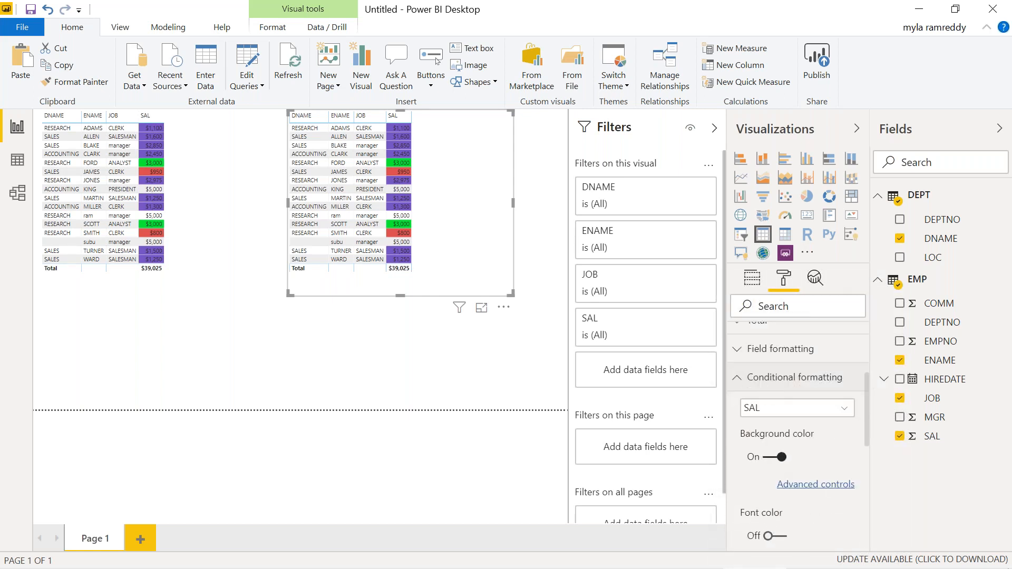
{"action": "scroll", "coordinate": [767, 418], "scroll_direction": "up", "scroll_amount": 5}
{"action": "scroll", "coordinate": [767, 418], "scroll_direction": "down", "scroll_amount": 4}
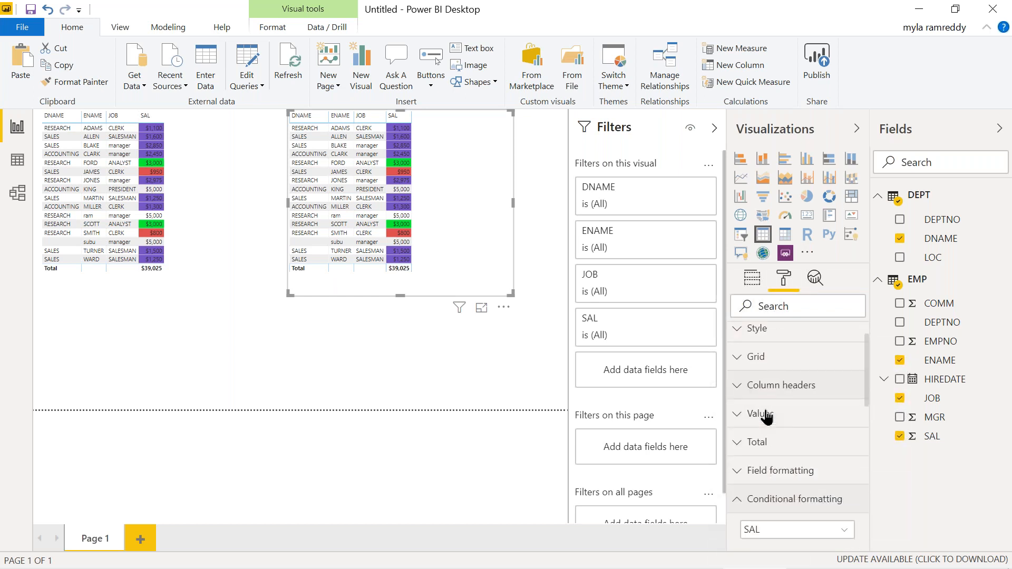
Step: Remove all conditional formatting from the SAL field in the copied table
{"action": "left_click", "coordinate": [751, 280]}
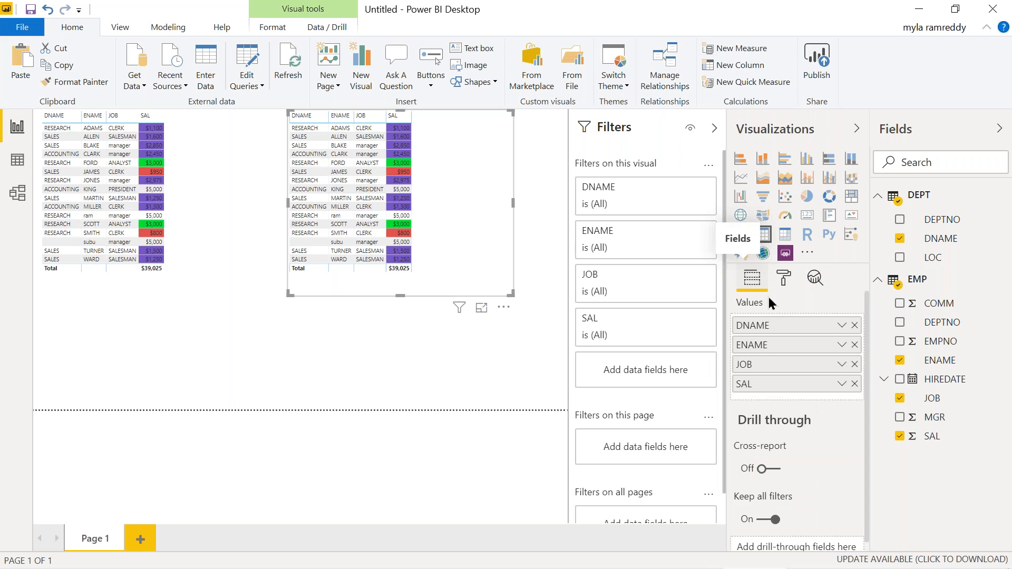
{"action": "left_click", "coordinate": [842, 385]}
{"action": "mouse_move", "coordinate": [774, 189]}
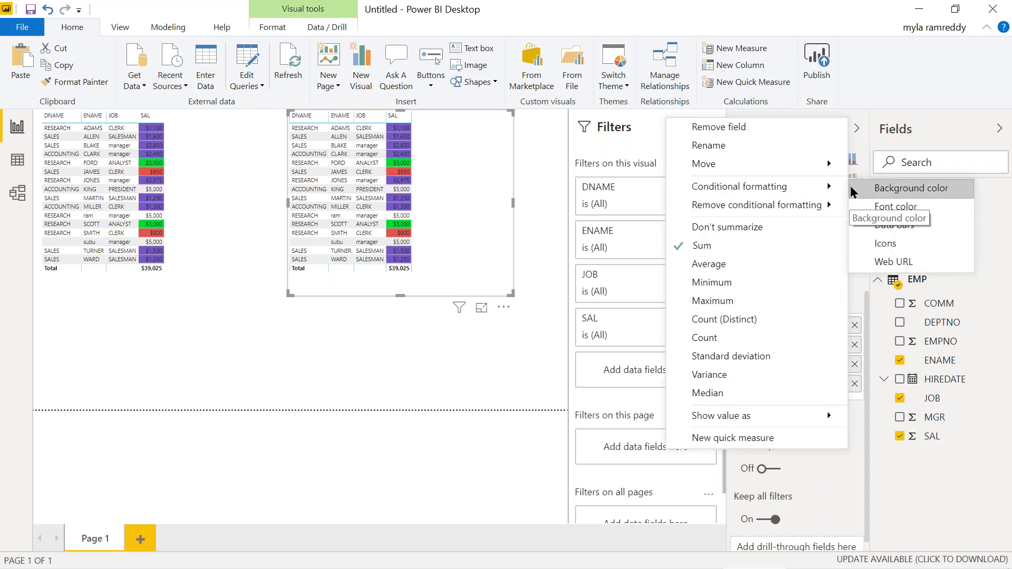
{"action": "mouse_move", "coordinate": [821, 205]}
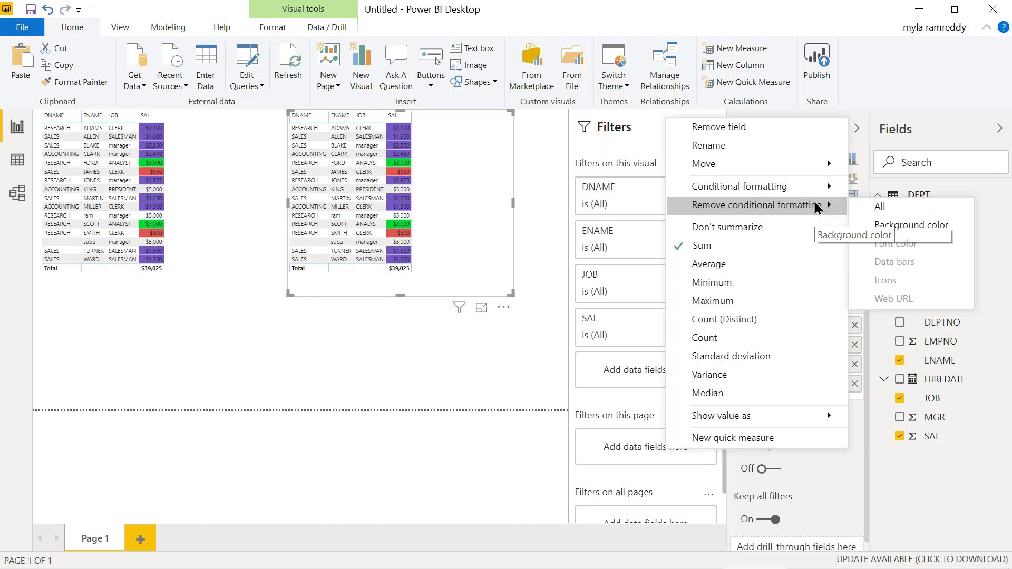
{"action": "left_click", "coordinate": [879, 207]}
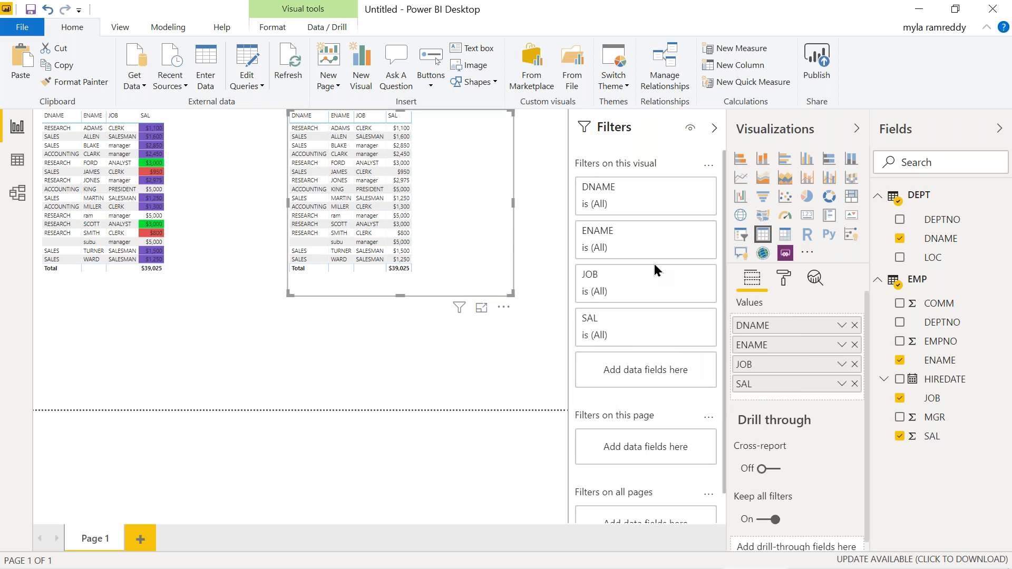
Step: Turn on background color conditional formatting for DNAME in the copied table and set its format style to Rules
{"action": "left_click", "coordinate": [783, 277]}
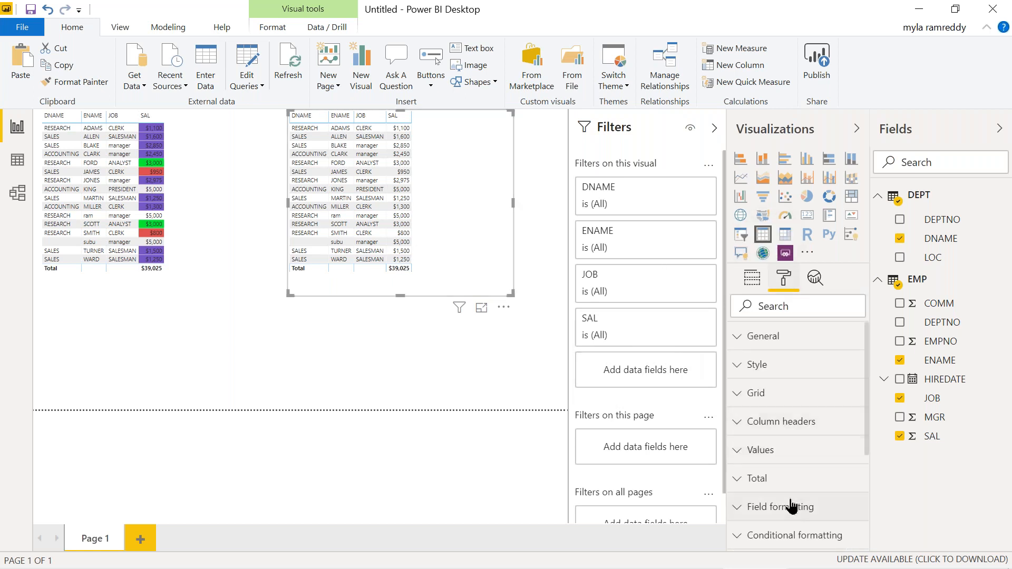
{"action": "left_click", "coordinate": [778, 539]}
{"action": "scroll", "coordinate": [796, 484], "scroll_direction": "down", "scroll_amount": 5}
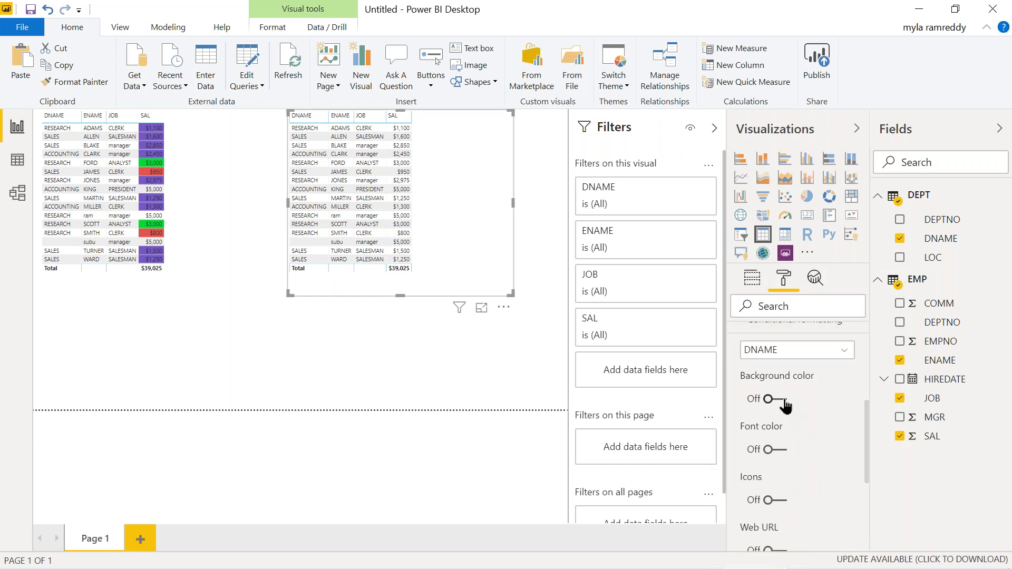
{"action": "left_click", "coordinate": [784, 401]}
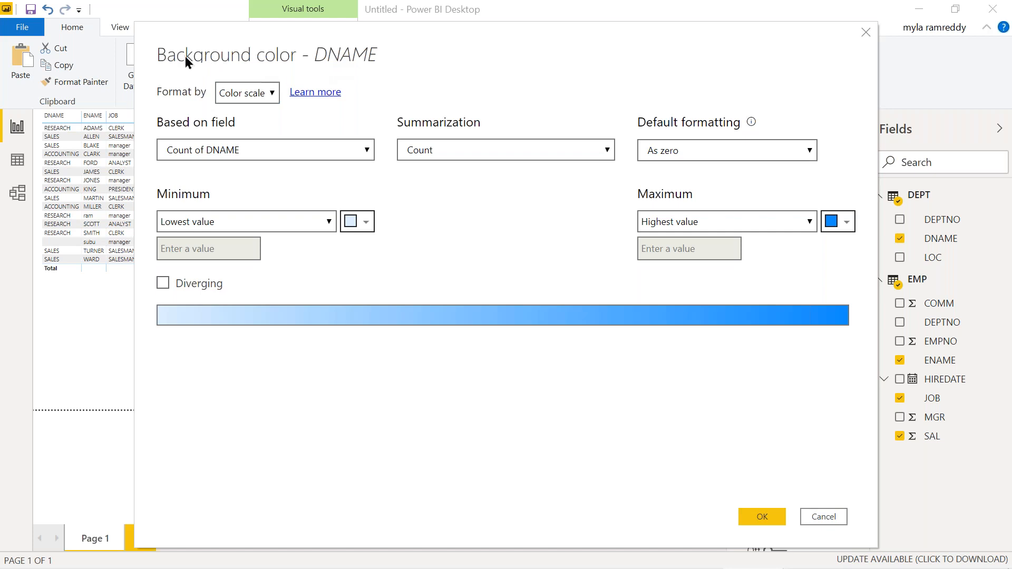
{"action": "left_click", "coordinate": [268, 93]}
{"action": "left_click", "coordinate": [255, 154]}
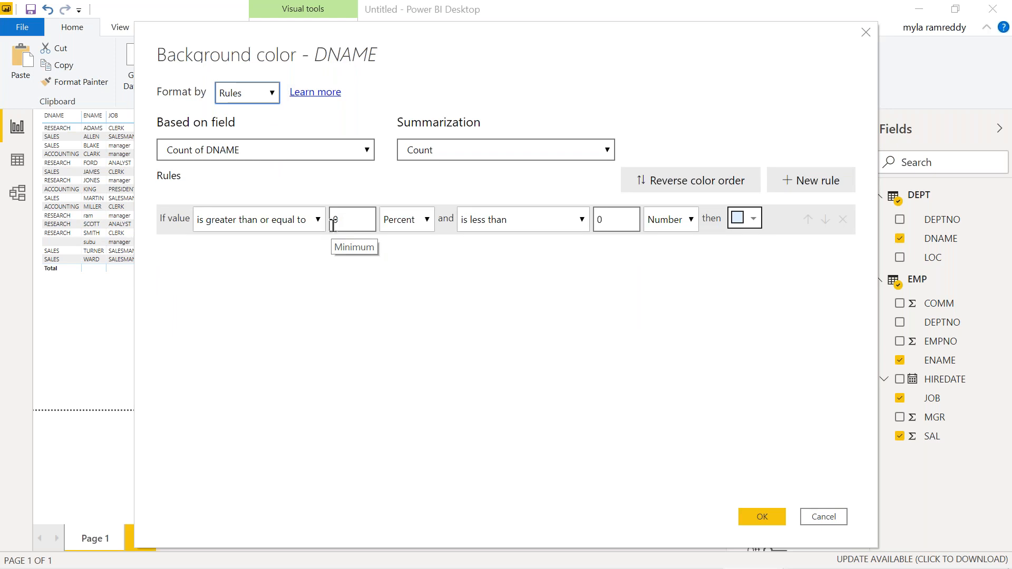
{"action": "left_click", "coordinate": [344, 154]}
{"action": "left_click", "coordinate": [344, 154]}
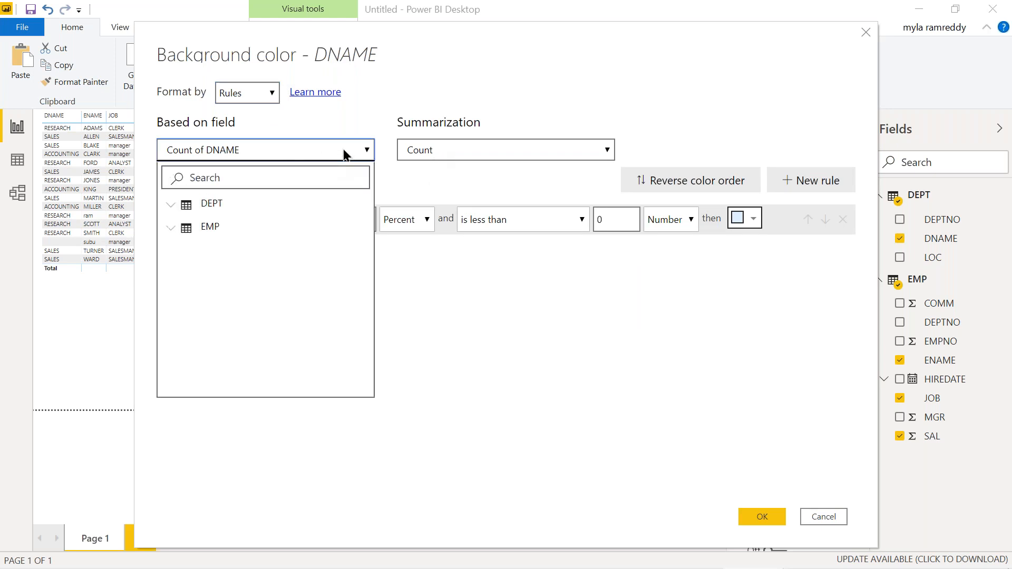
{"action": "left_click", "coordinate": [172, 208]}
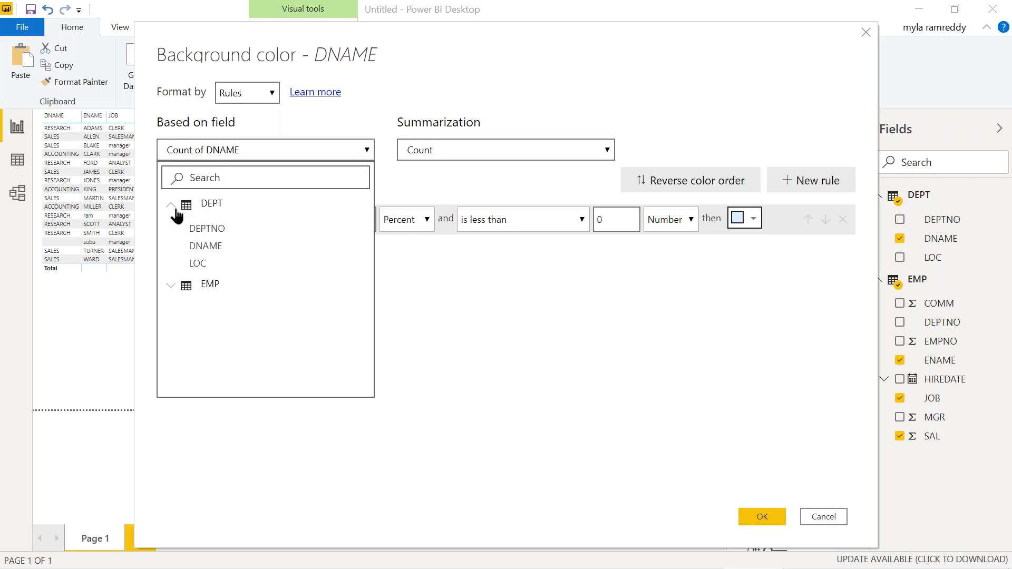
{"action": "left_click", "coordinate": [212, 247]}
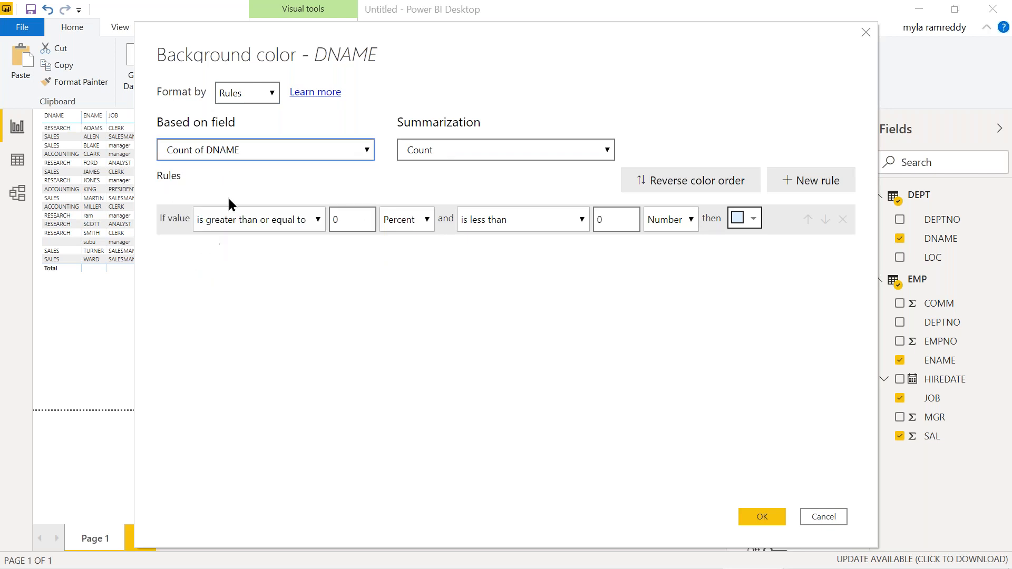
{"action": "left_click", "coordinate": [436, 151]}
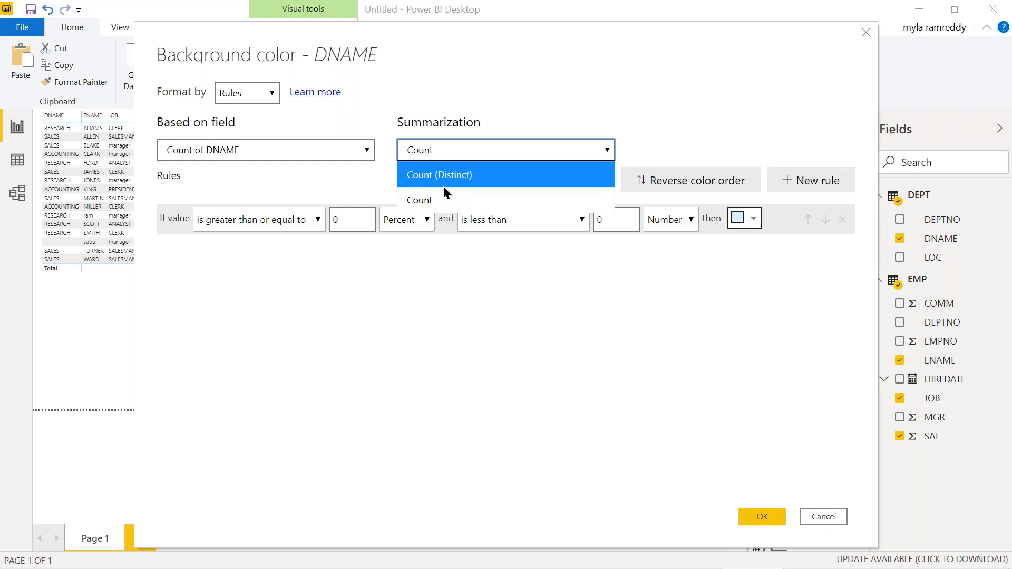
{"action": "left_click", "coordinate": [265, 100]}
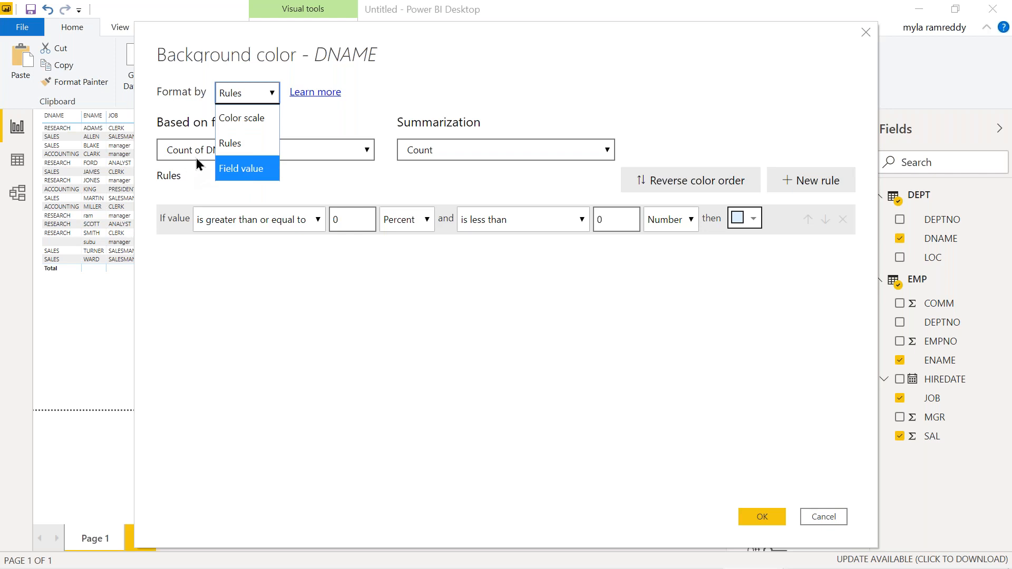
{"action": "left_click", "coordinate": [232, 169]}
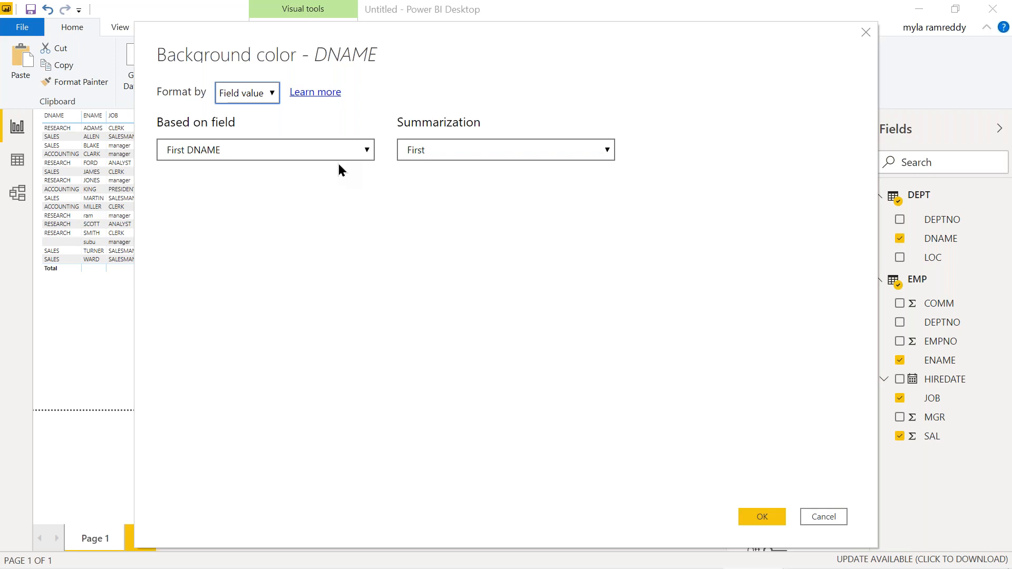
{"action": "left_click", "coordinate": [319, 147]}
{"action": "left_click", "coordinate": [319, 147]}
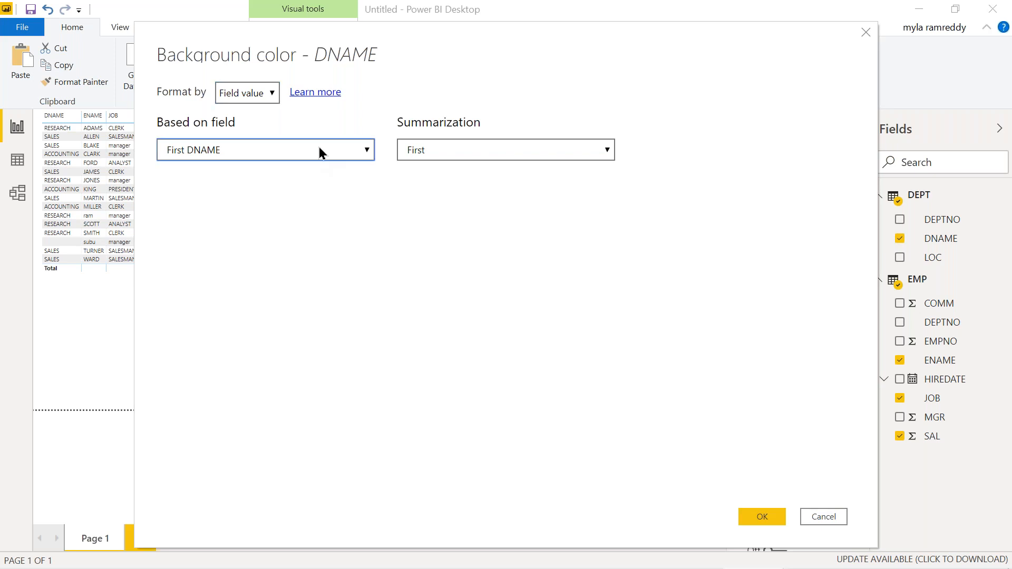
{"action": "left_click", "coordinate": [435, 153]}
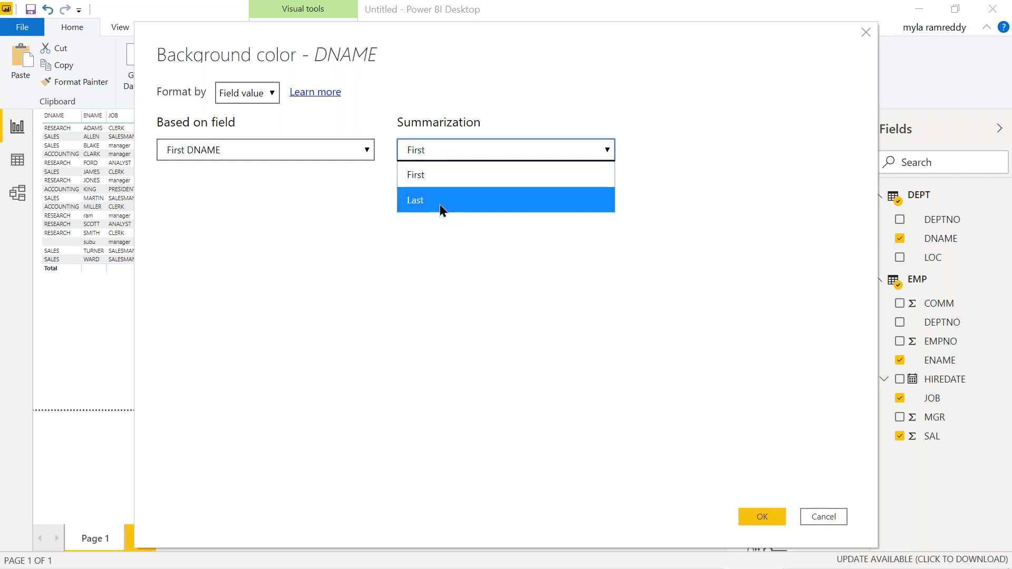
{"action": "left_click", "coordinate": [428, 178]}
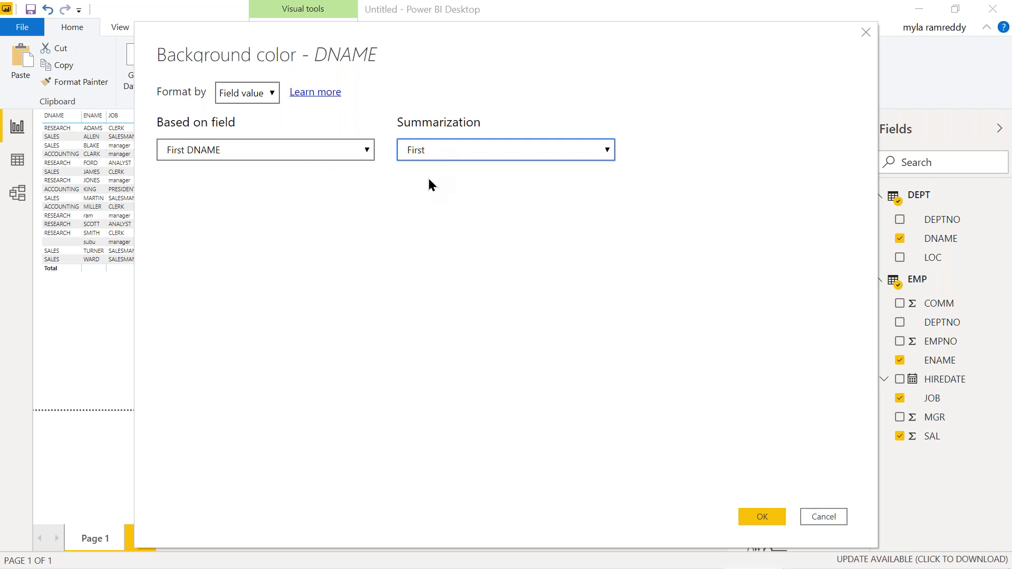
{"action": "left_click", "coordinate": [348, 147]}
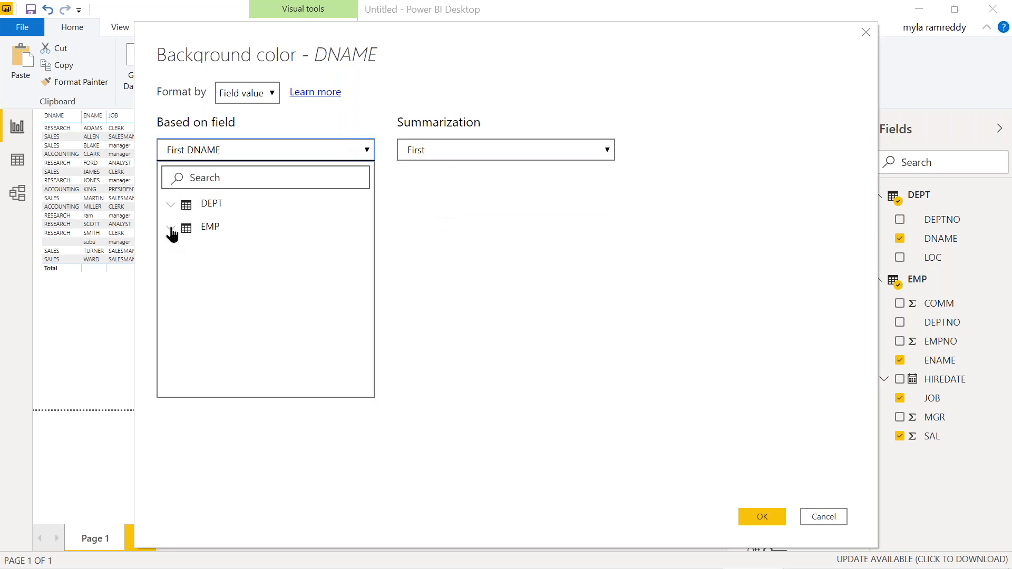
{"action": "left_click", "coordinate": [170, 206]}
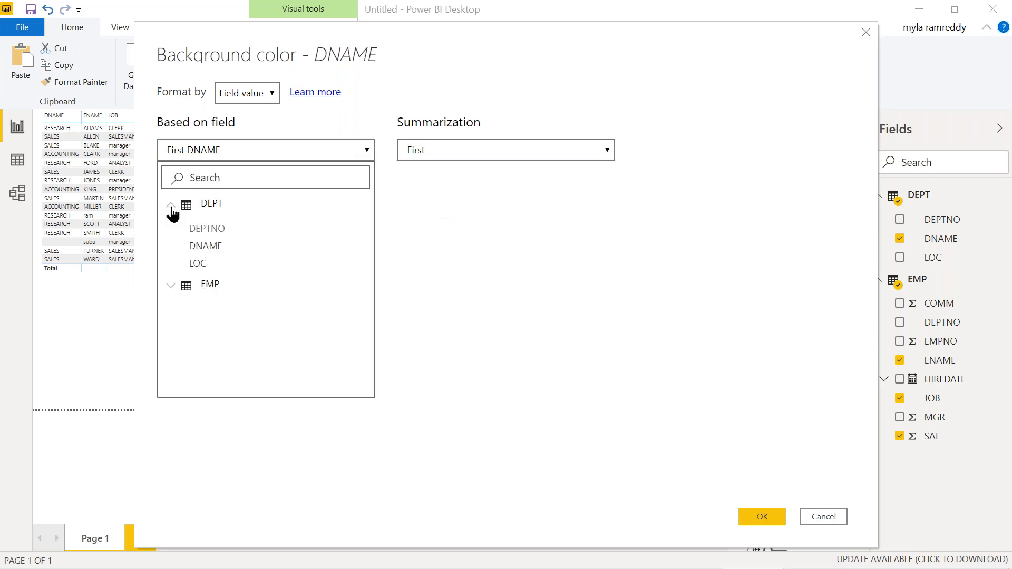
{"action": "left_click", "coordinate": [203, 246]}
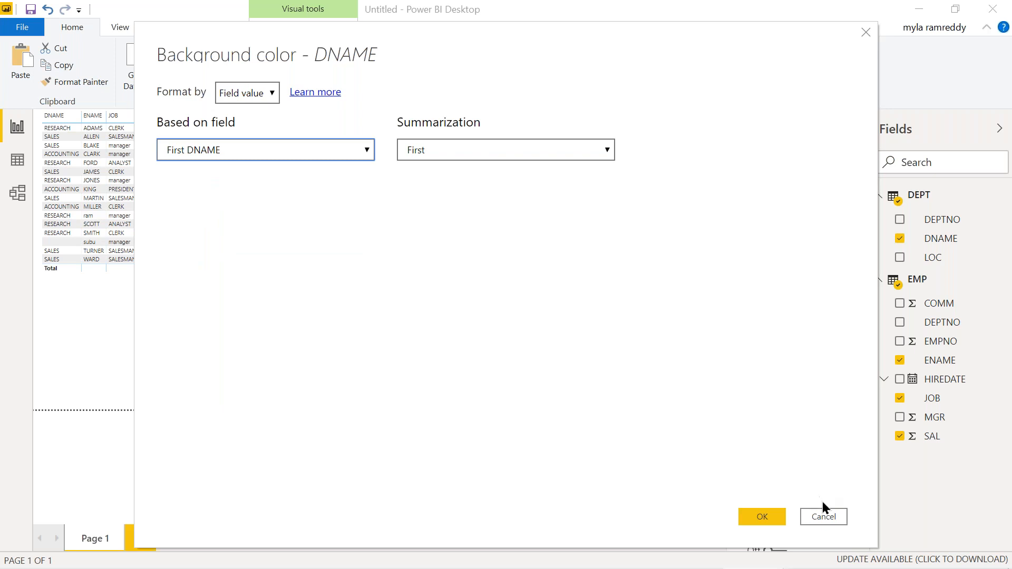
{"action": "left_click", "coordinate": [823, 517]}
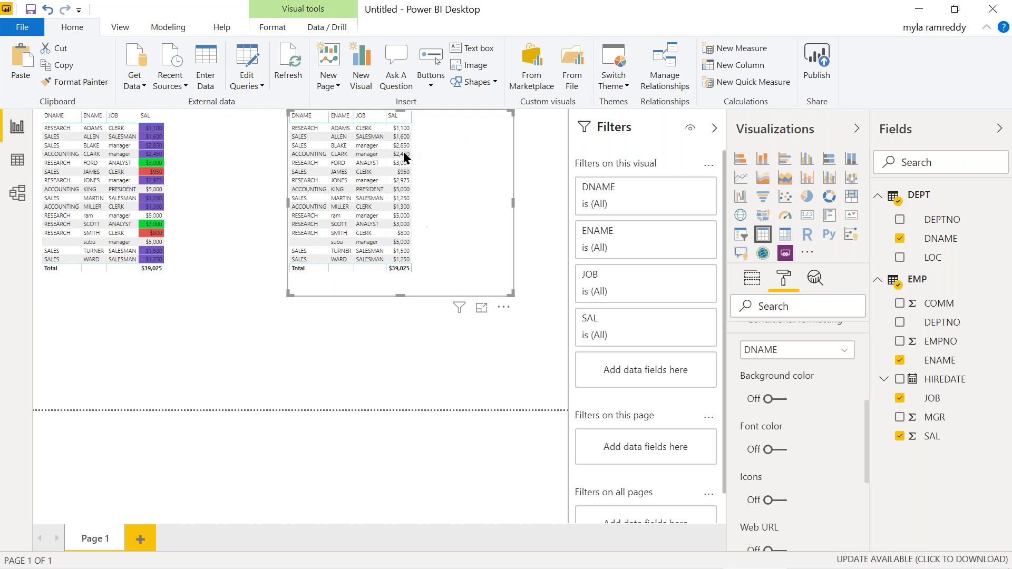
Step: Turn on font color conditional formatting for SAL in the copied table and set its format style to Rules
{"action": "left_click", "coordinate": [779, 354]}
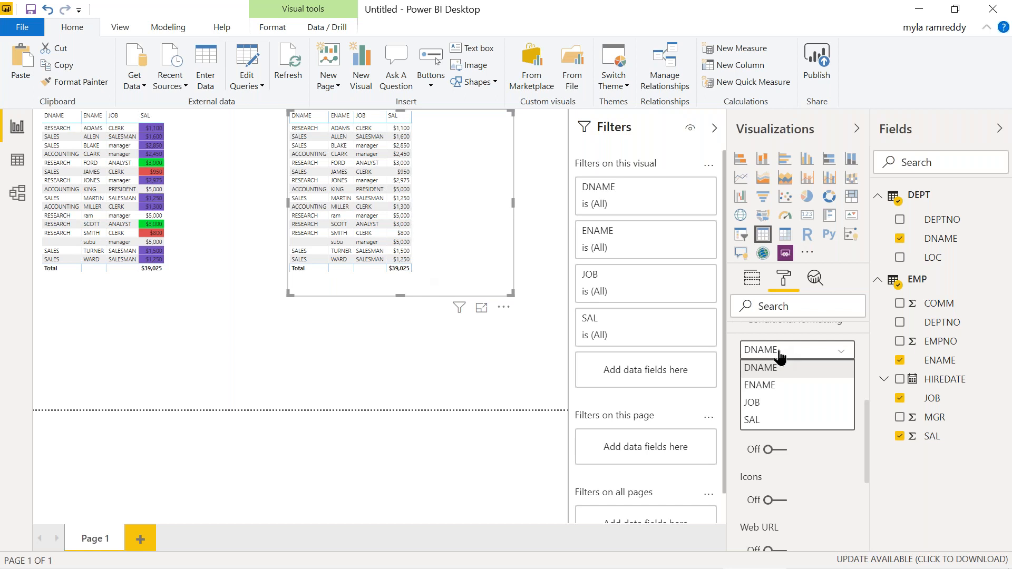
{"action": "left_click", "coordinate": [769, 422]}
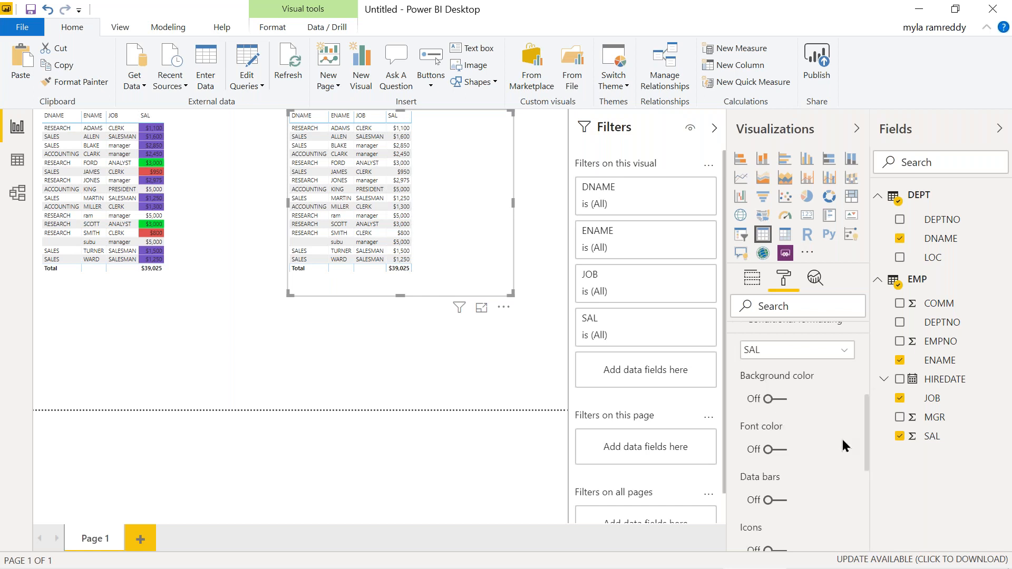
{"action": "left_click", "coordinate": [778, 450]}
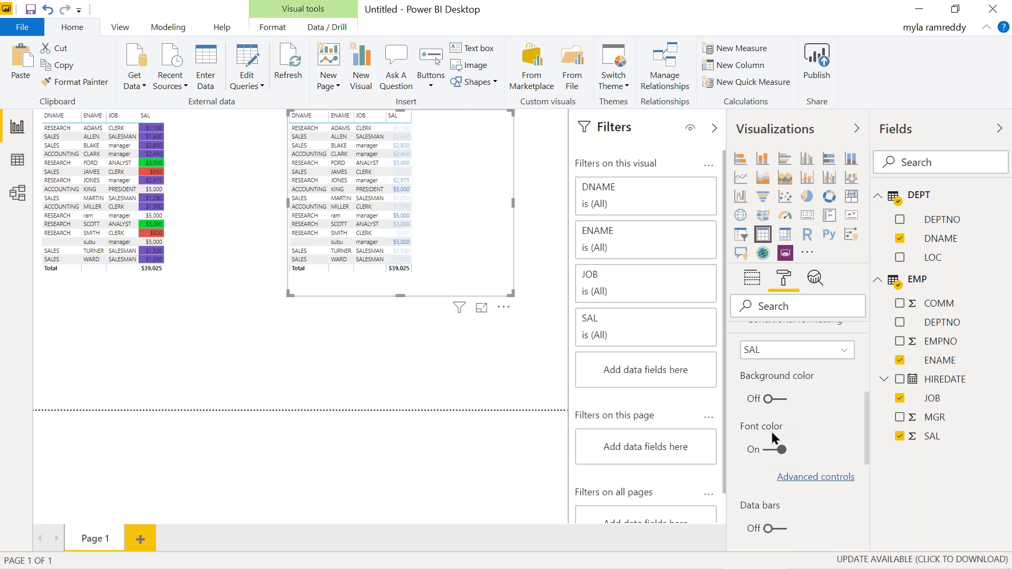
{"action": "left_click", "coordinate": [801, 478]}
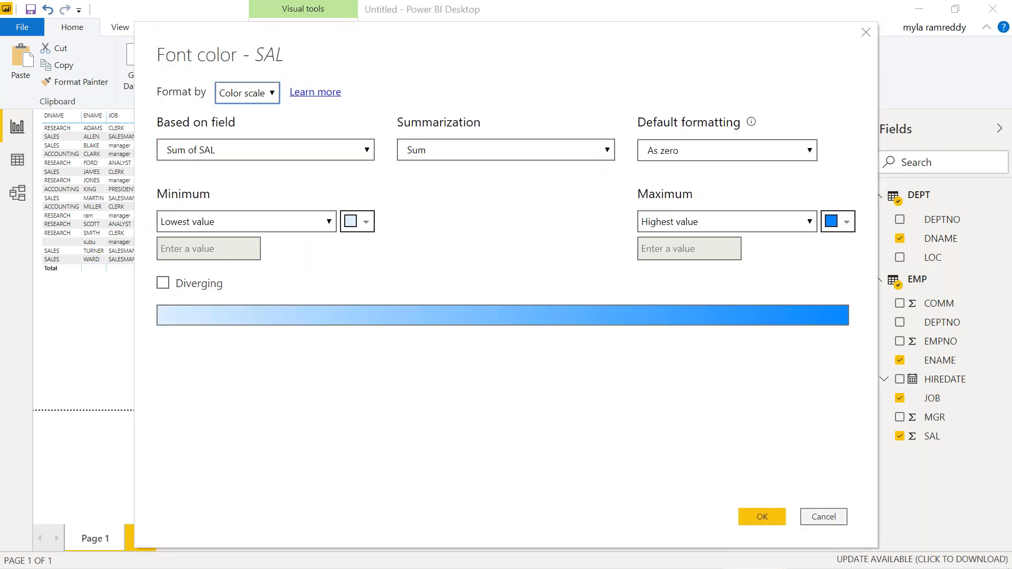
{"action": "left_click", "coordinate": [267, 96]}
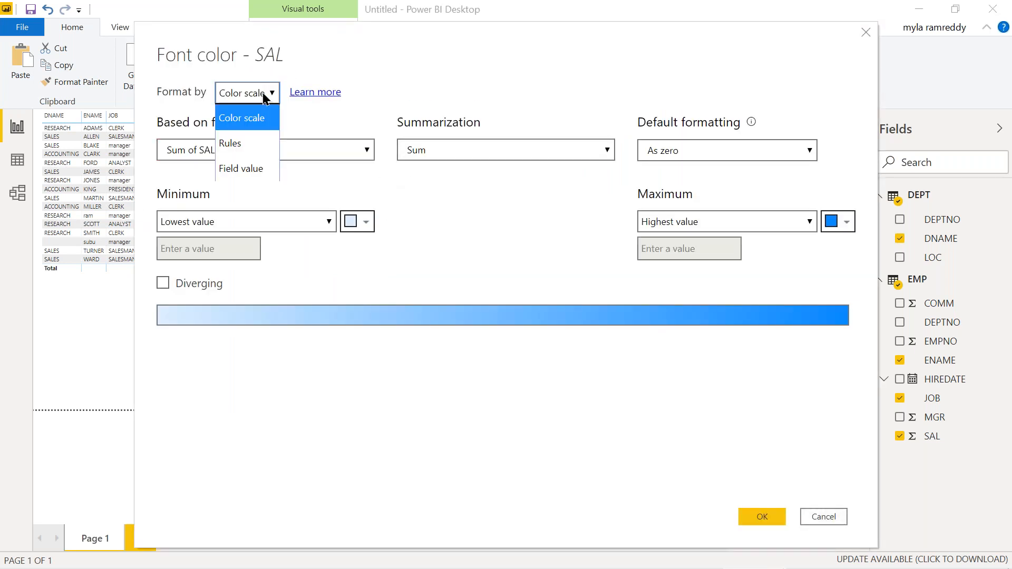
{"action": "left_click", "coordinate": [245, 144]}
Step: Set the SAL font color rule to red for number values from 0 to less than 1000, and apply it
{"action": "left_click", "coordinate": [334, 219]}
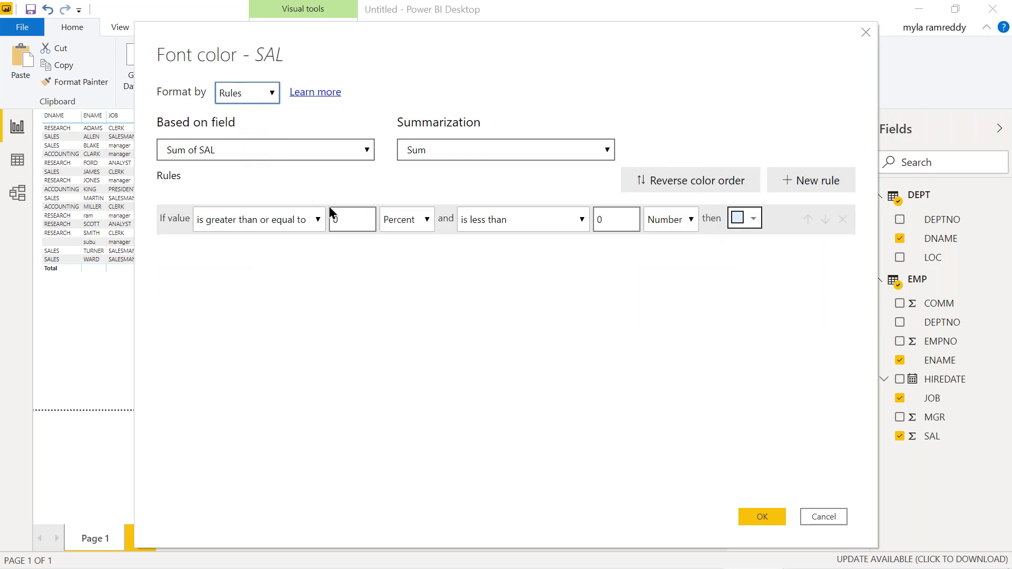
{"action": "left_click", "coordinate": [409, 224]}
{"action": "left_click", "coordinate": [410, 245]}
{"action": "left_click", "coordinate": [610, 216]}
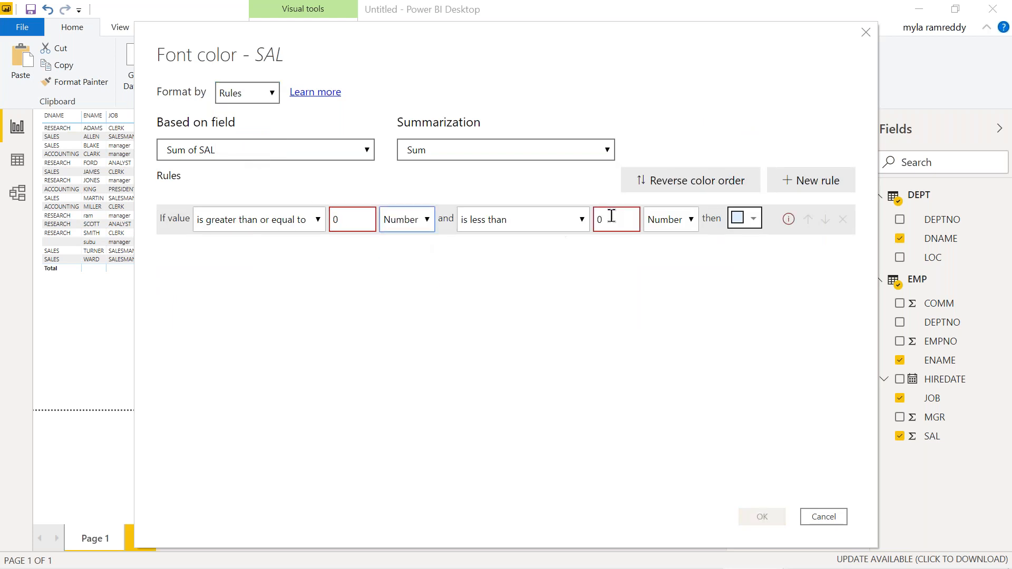
{"action": "key", "text": "BackSpace"}
{"action": "type", "text": "1000"}
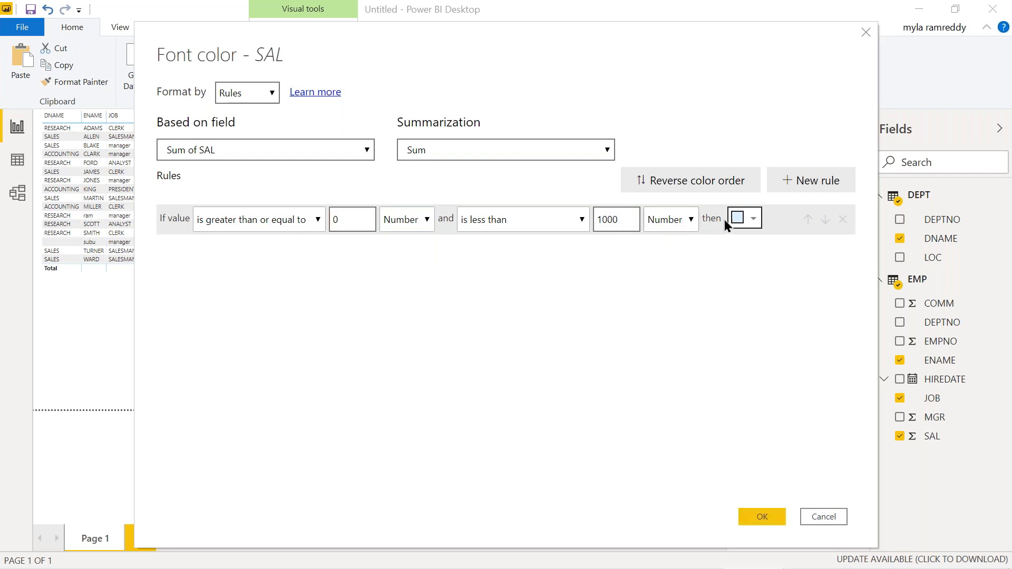
{"action": "left_click", "coordinate": [754, 219]}
{"action": "left_click", "coordinate": [755, 260]}
{"action": "left_click", "coordinate": [762, 516]}
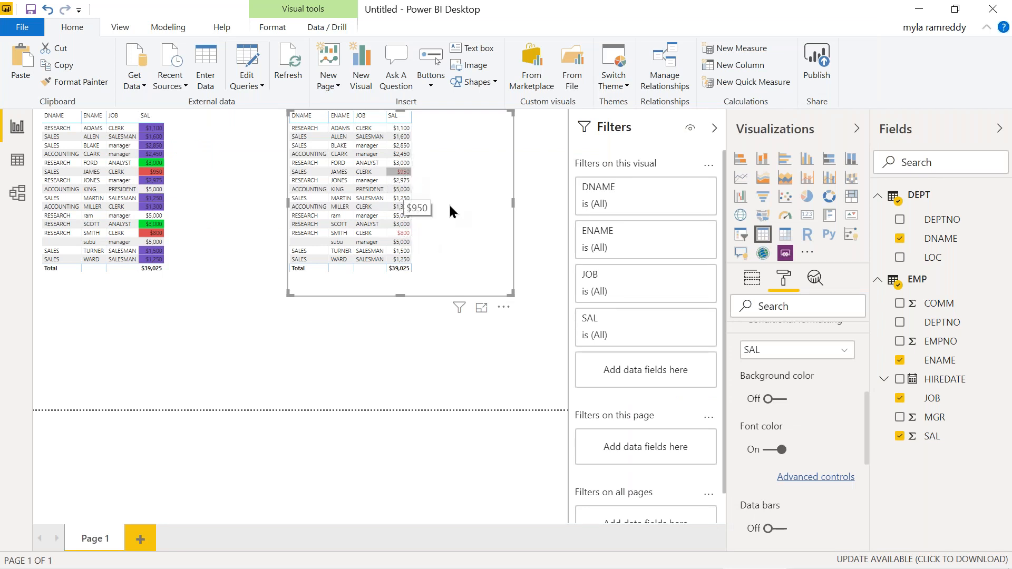
Step: Add two more font color rules for SAL and set the second rule's lower limit to the number 1000
{"action": "left_click", "coordinate": [815, 478]}
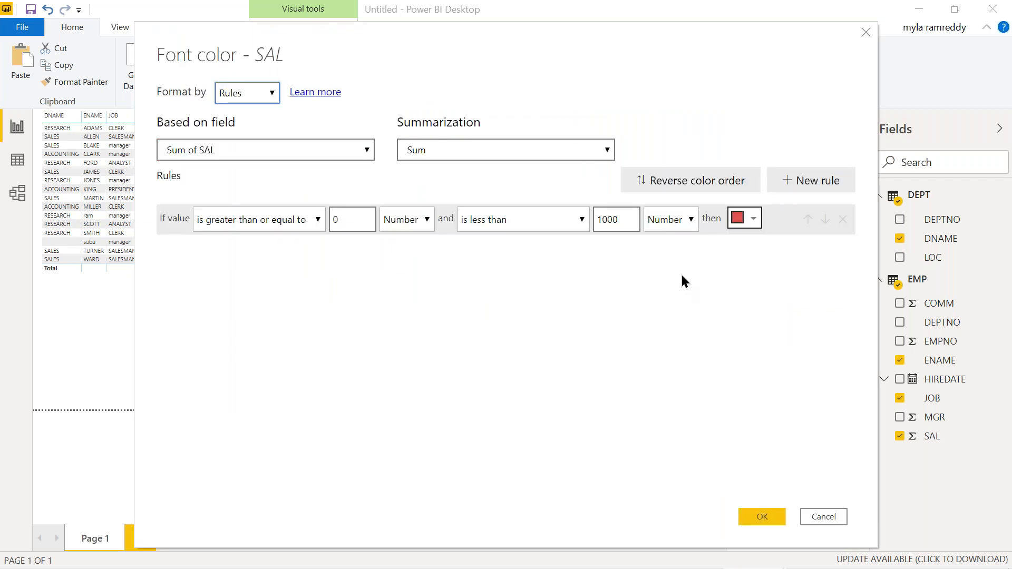
{"action": "left_click", "coordinate": [788, 181]}
{"action": "left_click", "coordinate": [785, 180]}
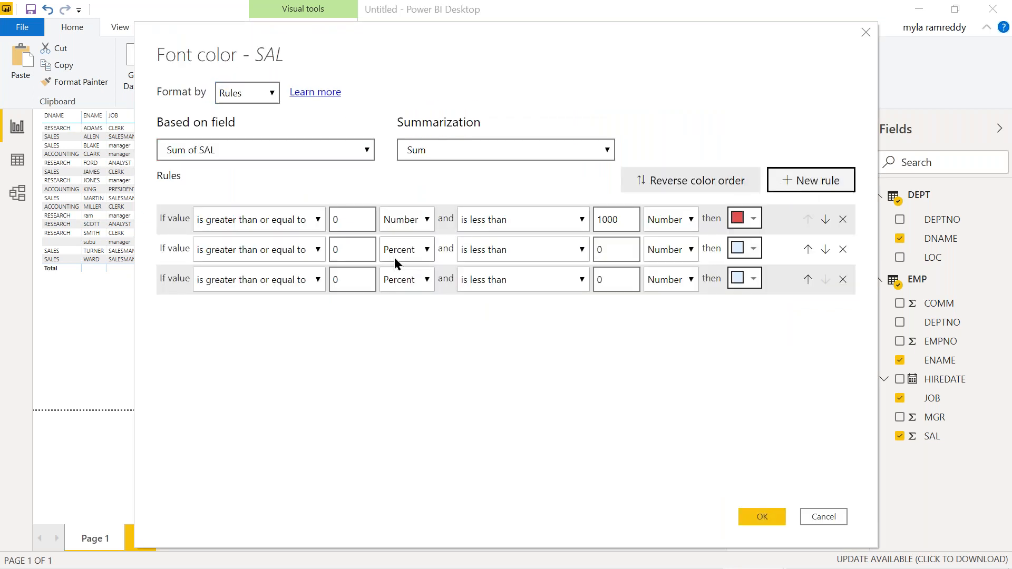
{"action": "double_click", "coordinate": [353, 248]}
{"action": "type", "text": "1000"}
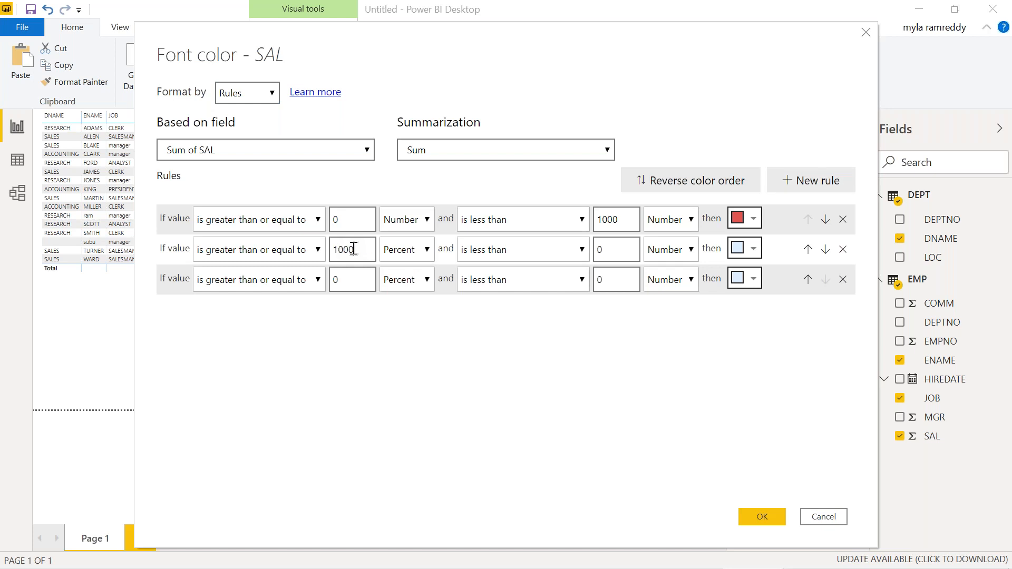
{"action": "left_click", "coordinate": [412, 253]}
{"action": "left_click", "coordinate": [401, 277]}
Step: Set the third font color rule's lower limit to 3000, evaluated as a number
{"action": "left_click", "coordinate": [347, 282]}
{"action": "key", "text": "BackSpace"}
{"action": "type", "text": "3000"}
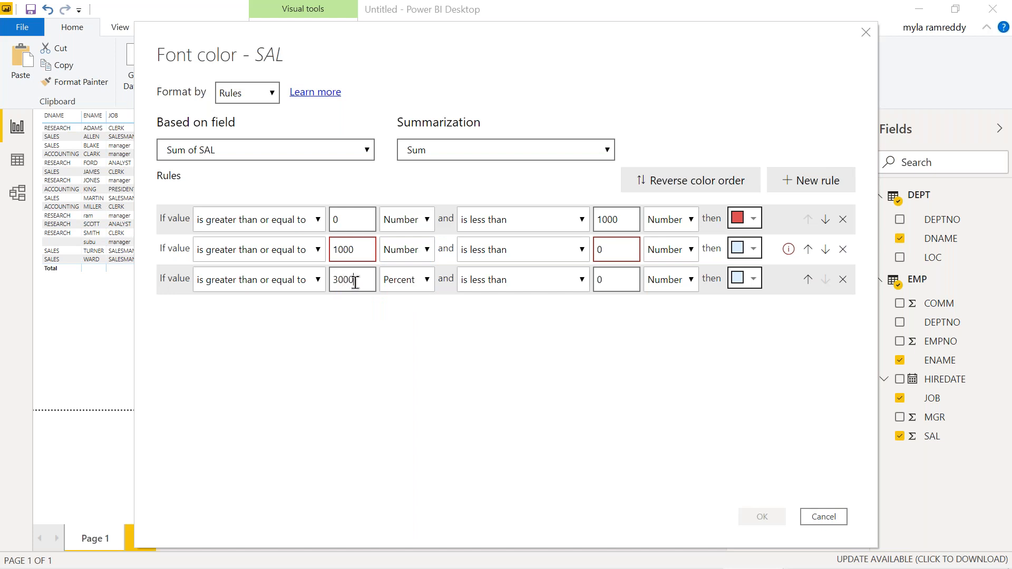
{"action": "left_click", "coordinate": [406, 284]}
{"action": "left_click", "coordinate": [408, 300]}
Step: Set the upper limits to less than 3000 for the second rule and less than 6000 for the third
{"action": "left_click", "coordinate": [604, 249]}
{"action": "key", "text": "BackSpace"}
{"action": "type", "text": "3000"}
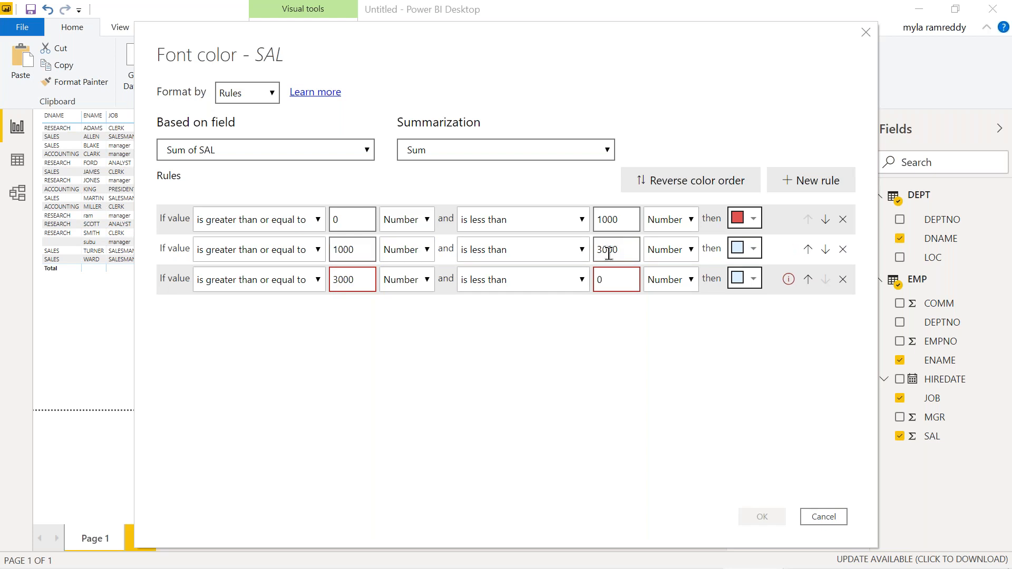
{"action": "left_click", "coordinate": [610, 277]}
{"action": "key", "text": "BackSpace"}
{"action": "type", "text": "6000"}
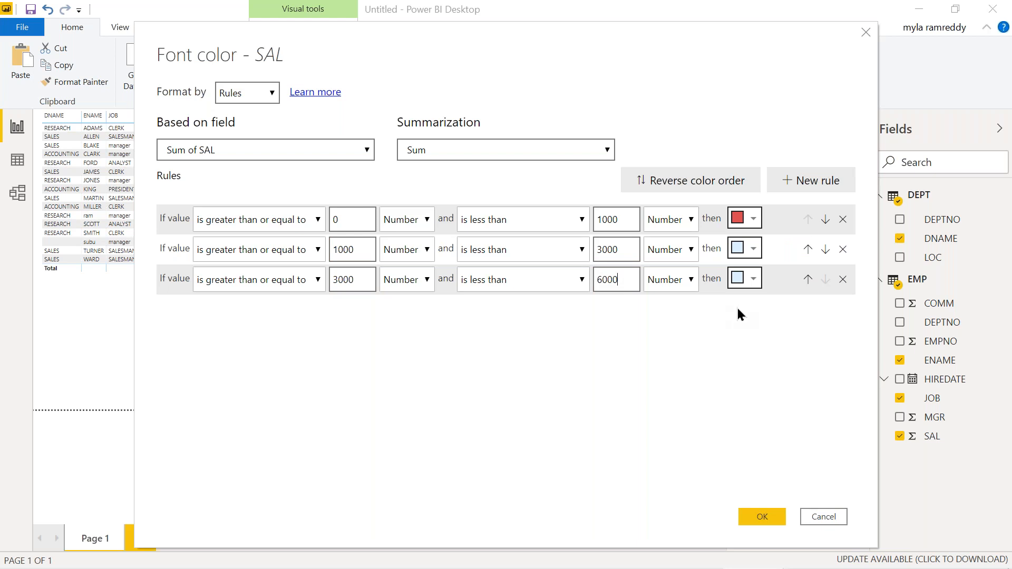
Step: Color the second rule gold and the third rule green, and apply the SAL font color rules
{"action": "left_click", "coordinate": [753, 254]}
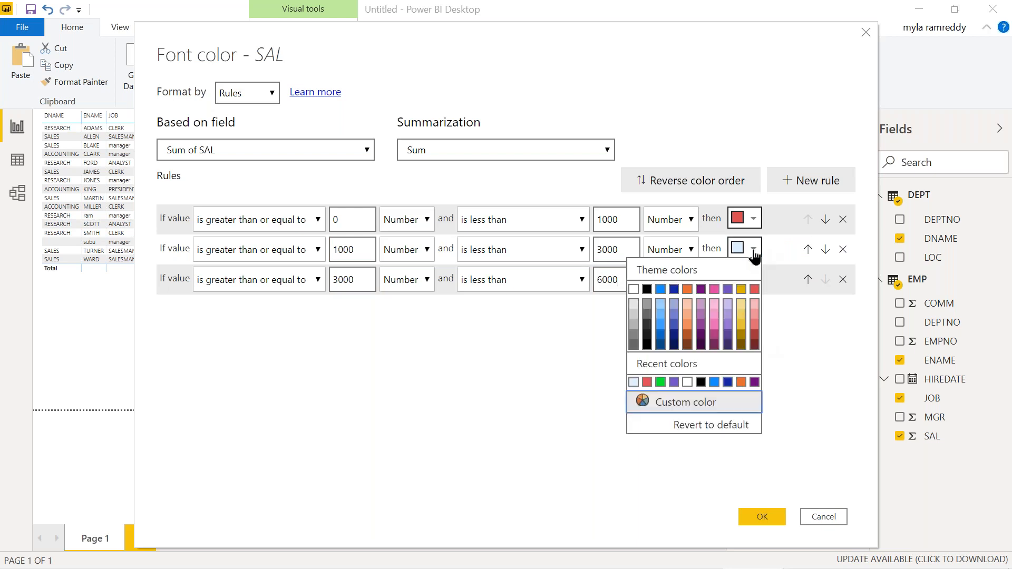
{"action": "left_click", "coordinate": [739, 292]}
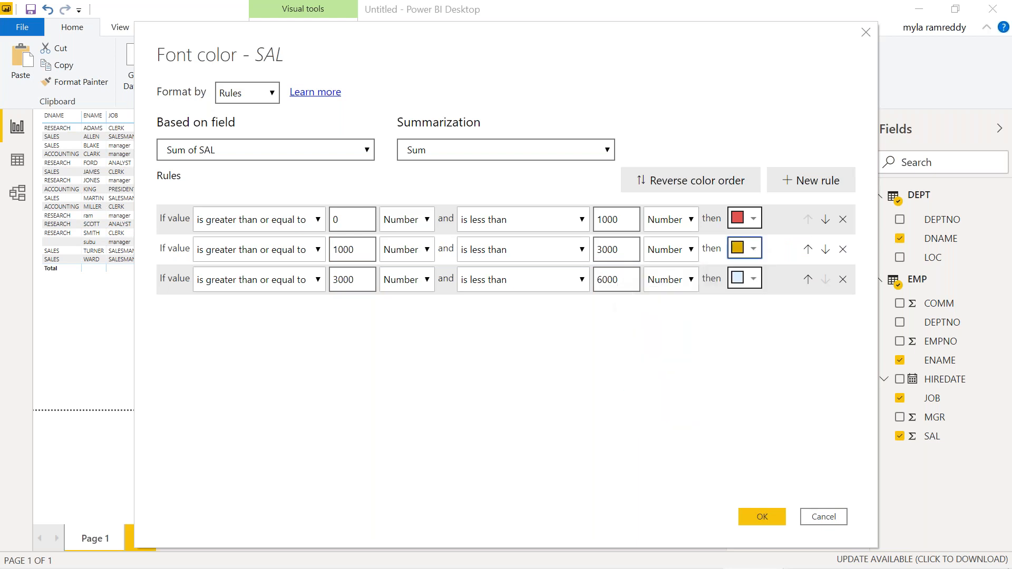
{"action": "left_click", "coordinate": [755, 280]}
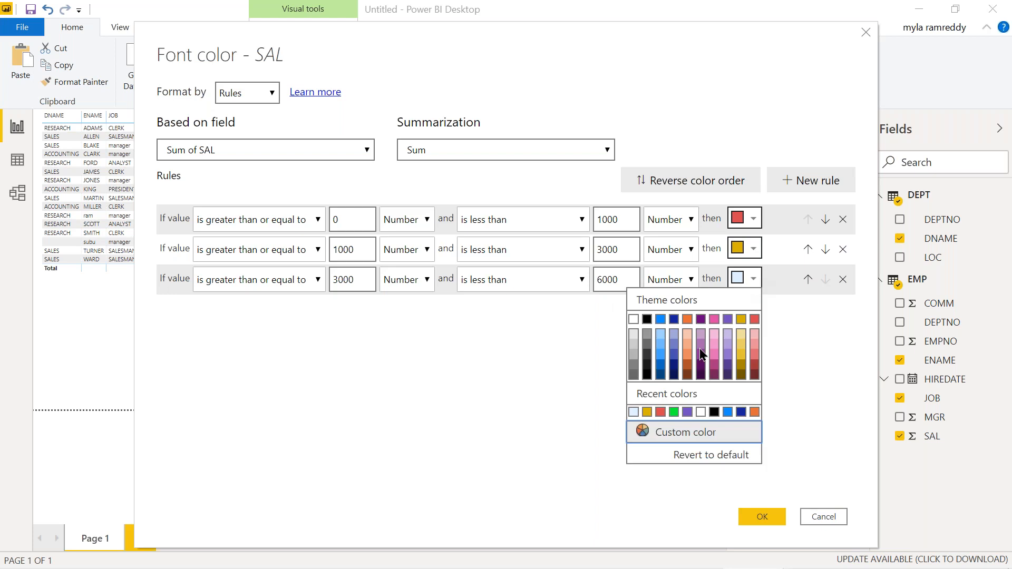
{"action": "left_click", "coordinate": [755, 278]}
{"action": "left_click", "coordinate": [674, 411]}
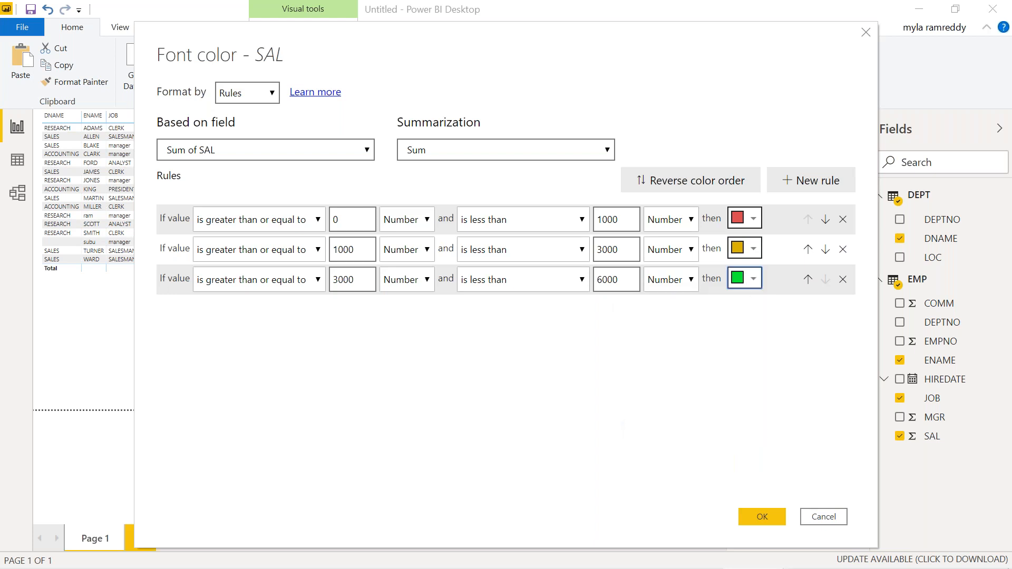
{"action": "left_click", "coordinate": [765, 517]}
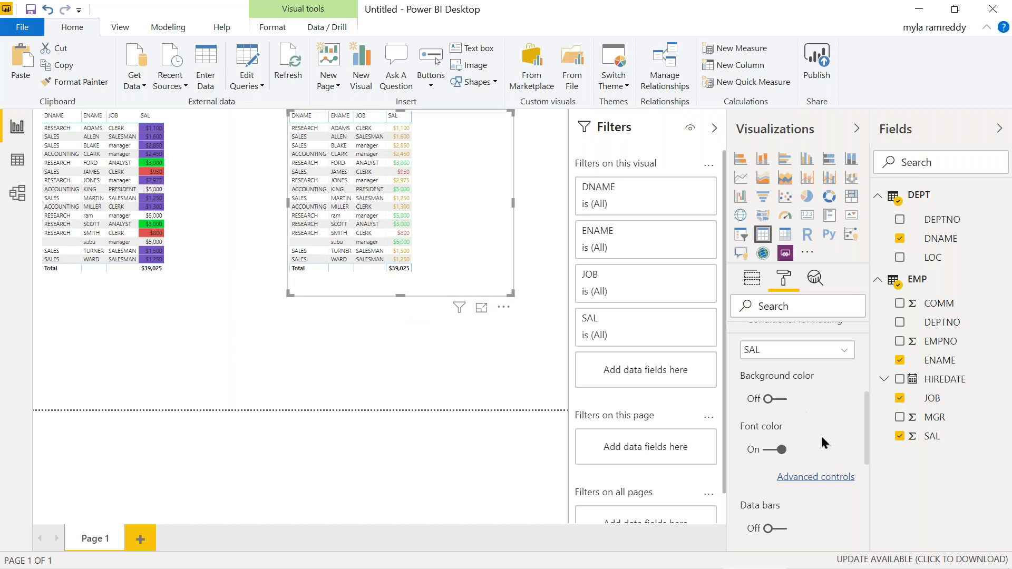
Step: Add a new blank page to the report
{"action": "scroll", "coordinate": [822, 440], "scroll_direction": "down", "scroll_amount": 5}
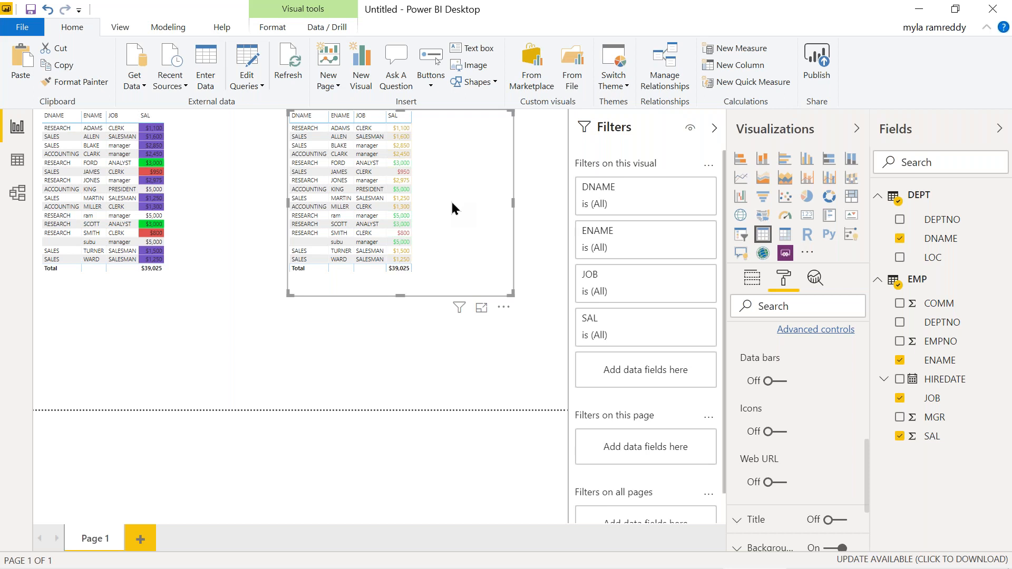
{"action": "left_click", "coordinate": [139, 538]}
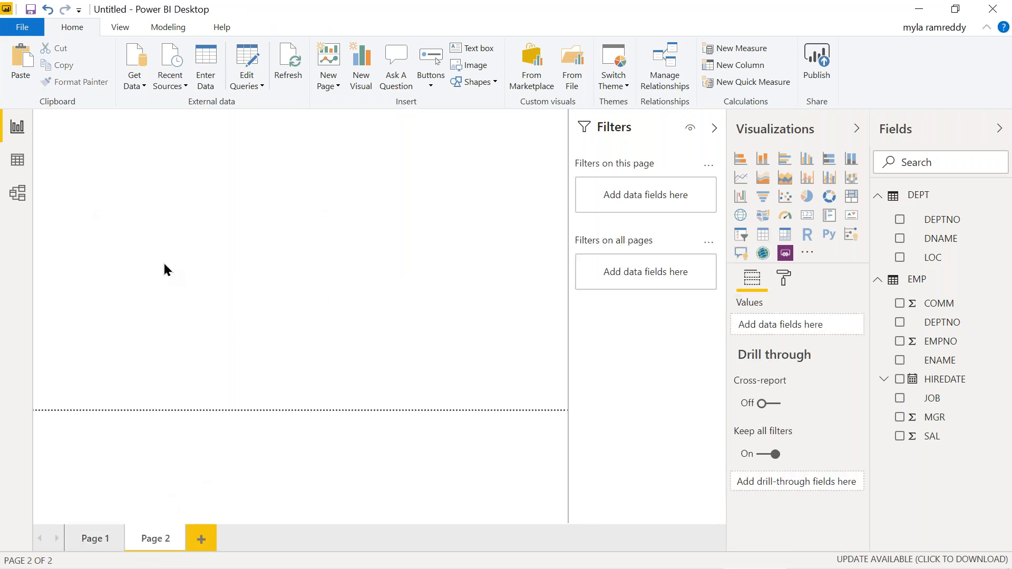
Step: Paste the copied table onto Page 2 and remove all conditional formatting from its SAL field
{"action": "key", "text": "ctrl+v"}
{"action": "left_click_drag", "start_coordinate": [444, 172], "coordinate": [341, 200]}
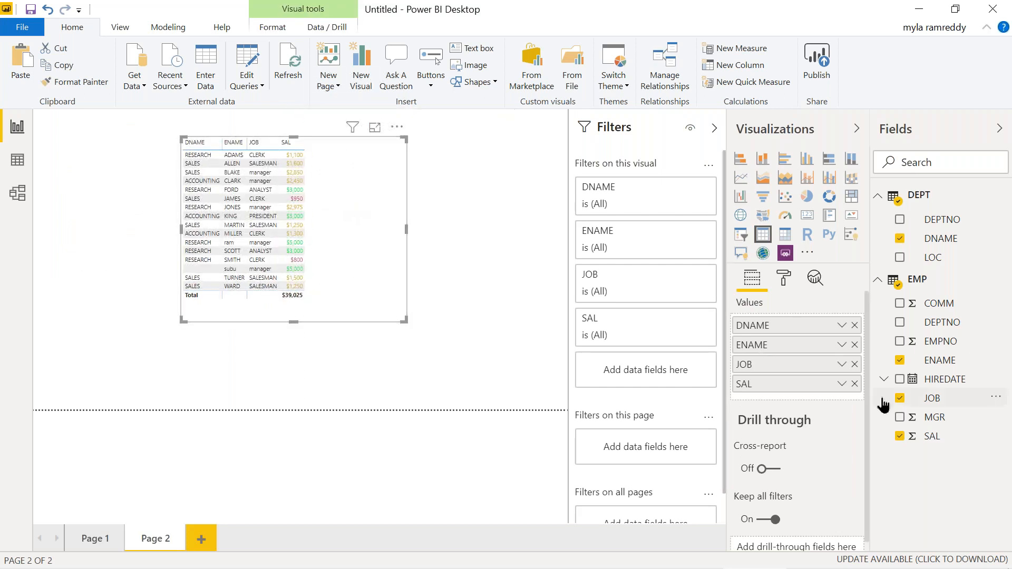
{"action": "left_click", "coordinate": [841, 384]}
{"action": "mouse_move", "coordinate": [820, 209]}
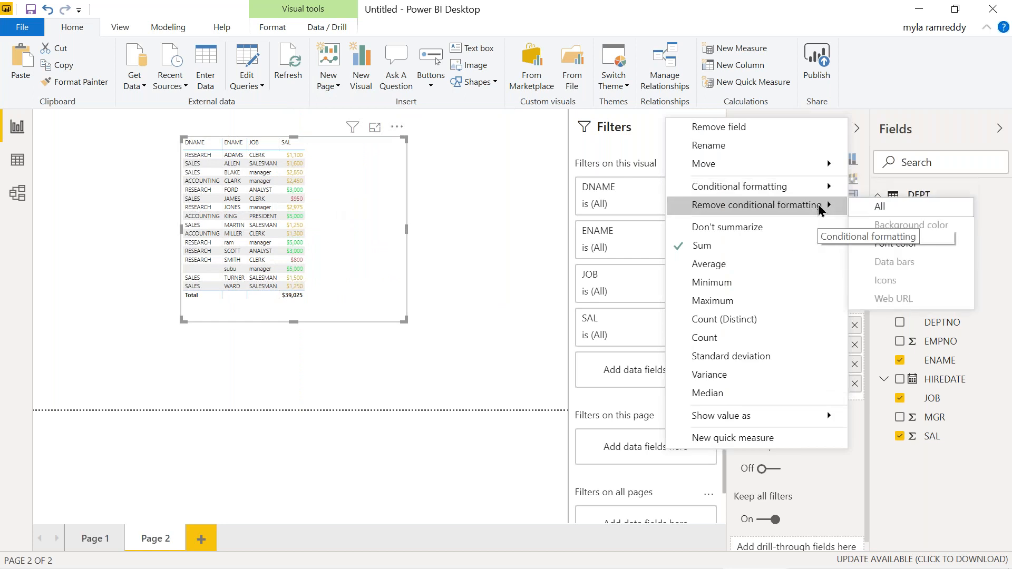
{"action": "left_click", "coordinate": [881, 209]}
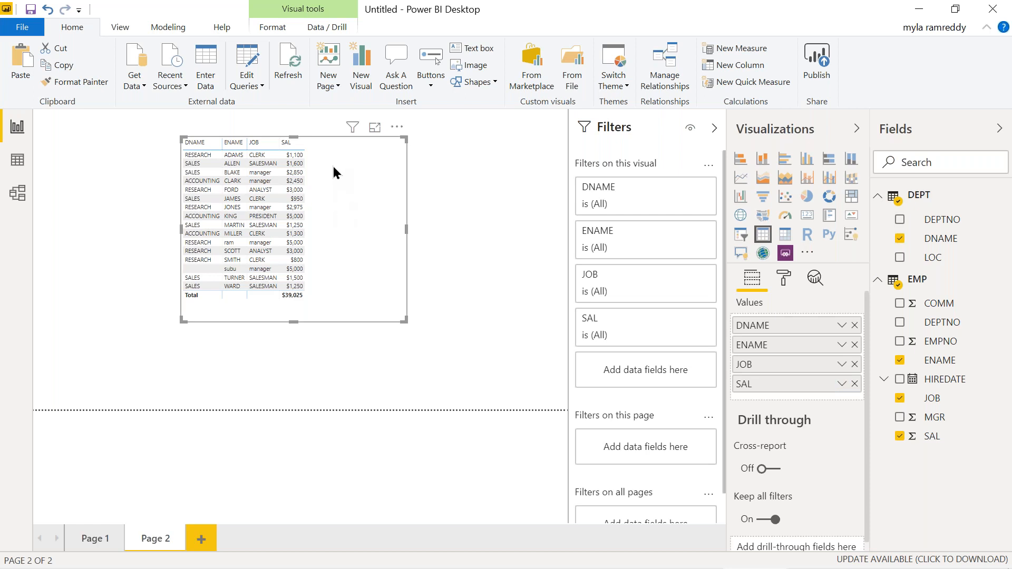
Step: Turn on data bars for the SAL field in the table's conditional formatting
{"action": "left_click", "coordinate": [786, 279]}
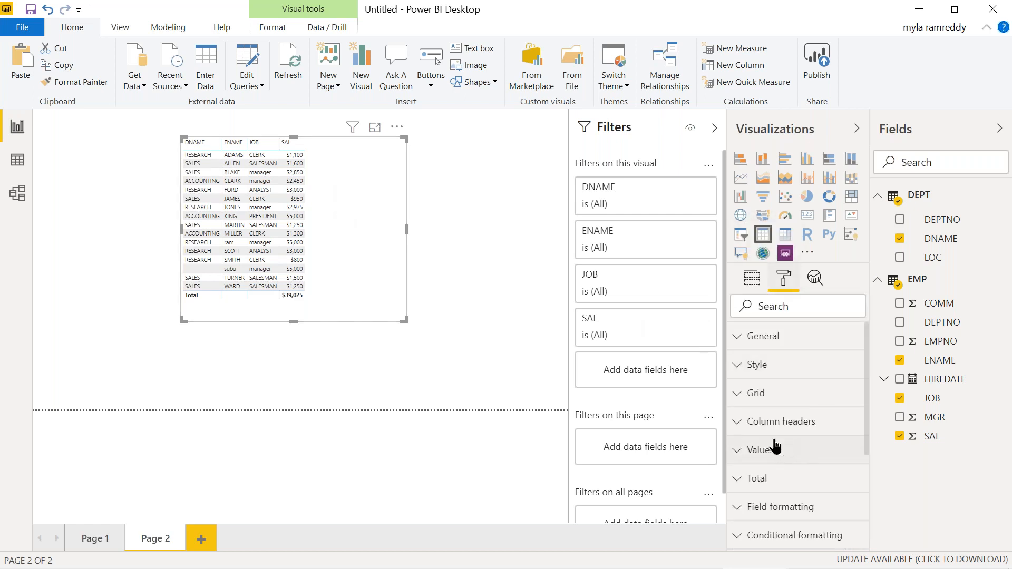
{"action": "left_click", "coordinate": [770, 537]}
{"action": "scroll", "coordinate": [790, 498], "scroll_direction": "down", "scroll_amount": 5}
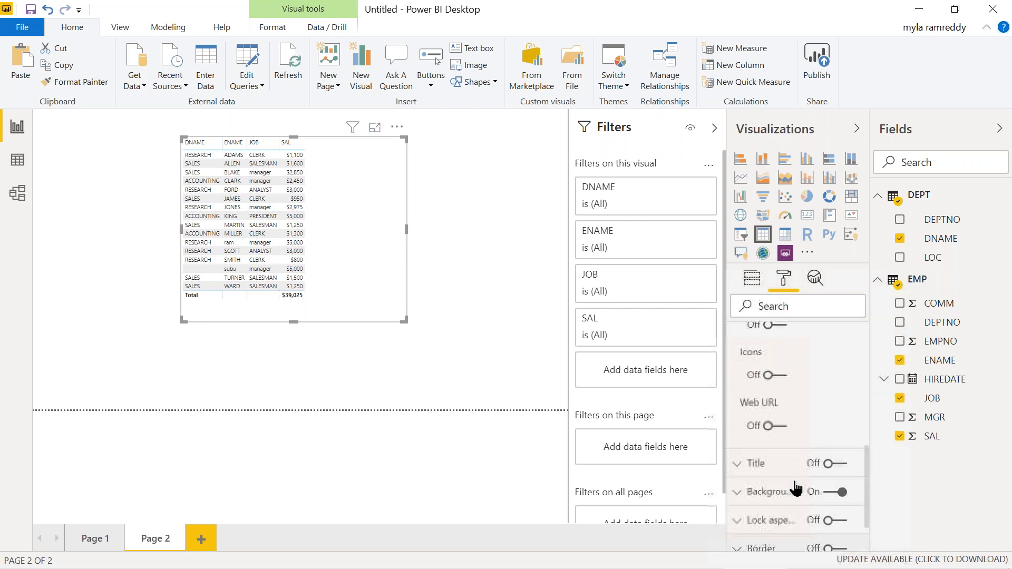
{"action": "scroll", "coordinate": [793, 486], "scroll_direction": "up", "scroll_amount": 2}
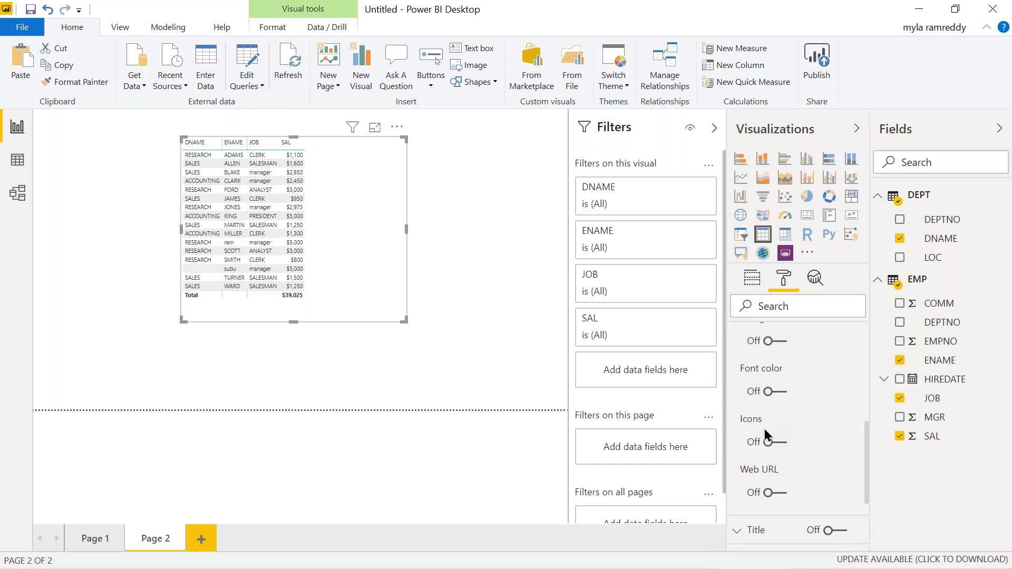
{"action": "scroll", "coordinate": [789, 372], "scroll_direction": "up", "scroll_amount": 1}
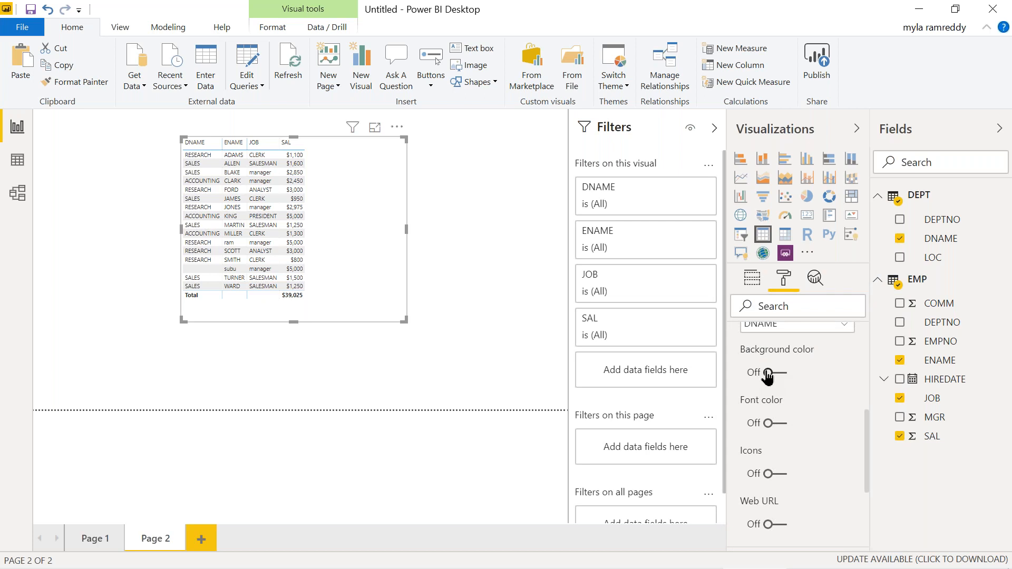
{"action": "scroll", "coordinate": [796, 457], "scroll_direction": "down", "scroll_amount": 1}
{"action": "scroll", "coordinate": [796, 458], "scroll_direction": "up", "scroll_amount": 2}
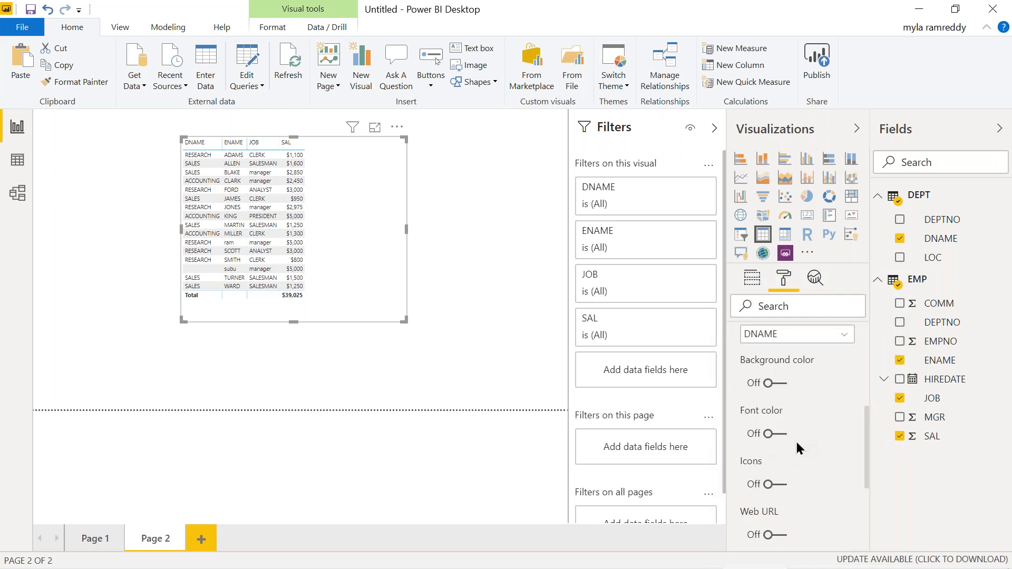
{"action": "left_click", "coordinate": [782, 335]}
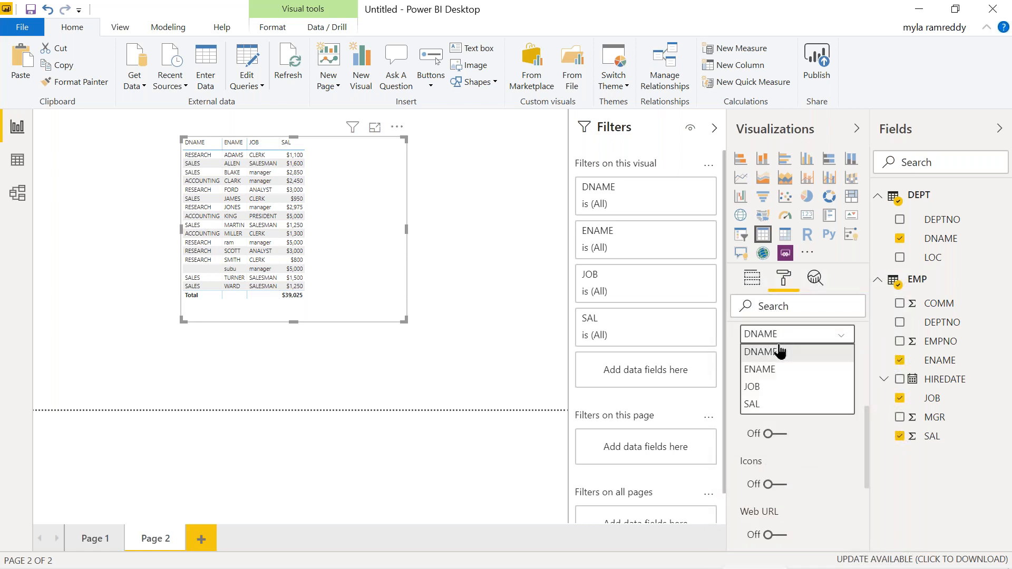
{"action": "left_click", "coordinate": [767, 404]}
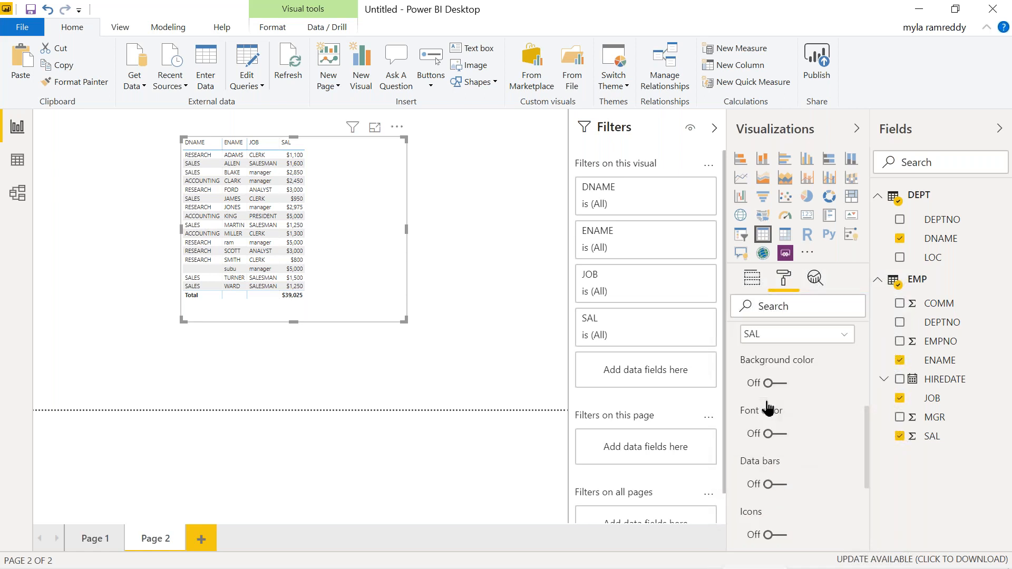
{"action": "left_click", "coordinate": [785, 485]}
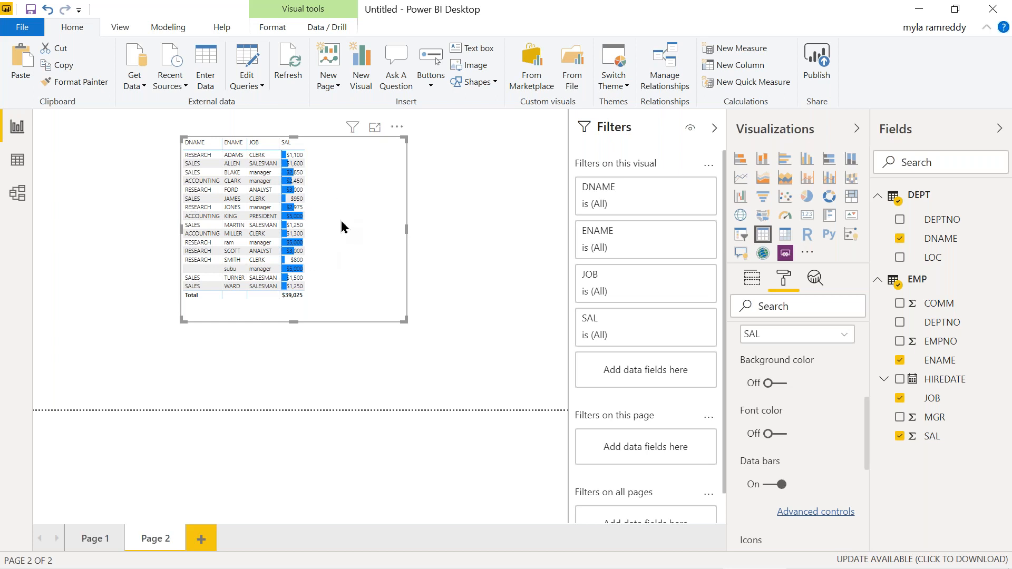
Step: Move the data-bar table to the page's left side and paste a copy of it beside it on the right
{"action": "left_click_drag", "start_coordinate": [342, 221], "coordinate": [211, 211]}
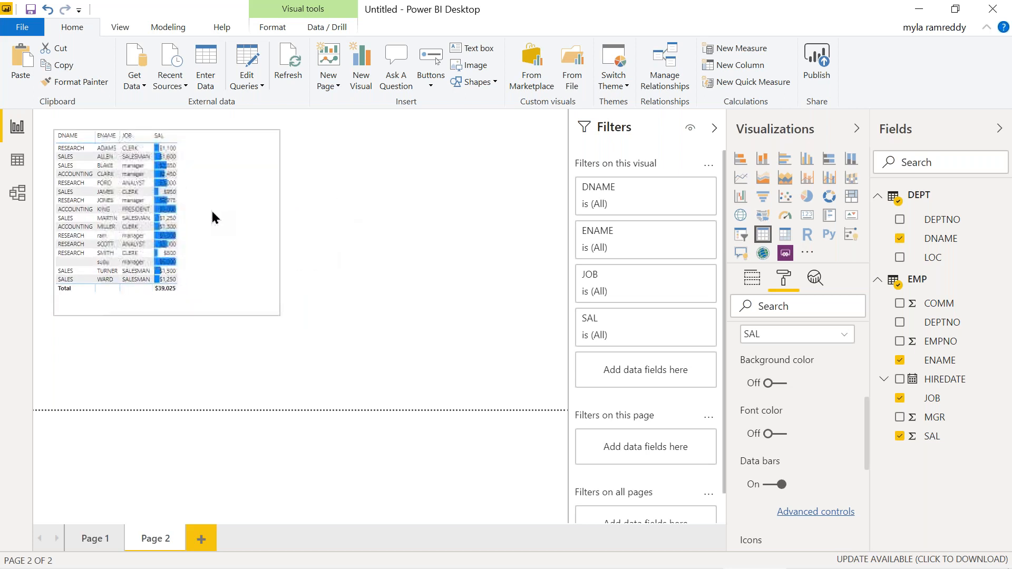
{"action": "left_click", "coordinate": [422, 234]}
{"action": "key", "text": "ctrl+v"}
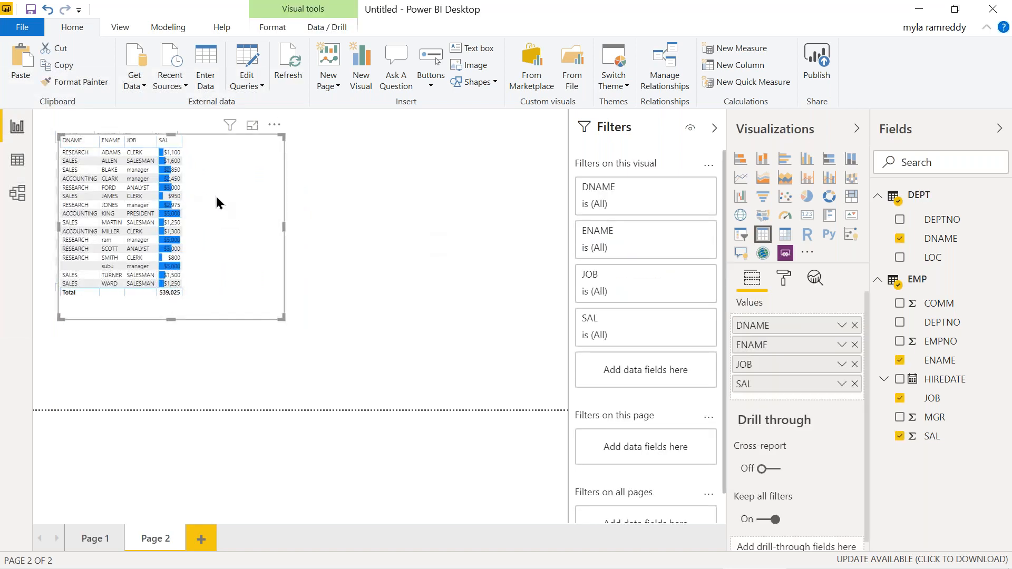
{"action": "left_click_drag", "start_coordinate": [438, 196], "coordinate": [461, 198]}
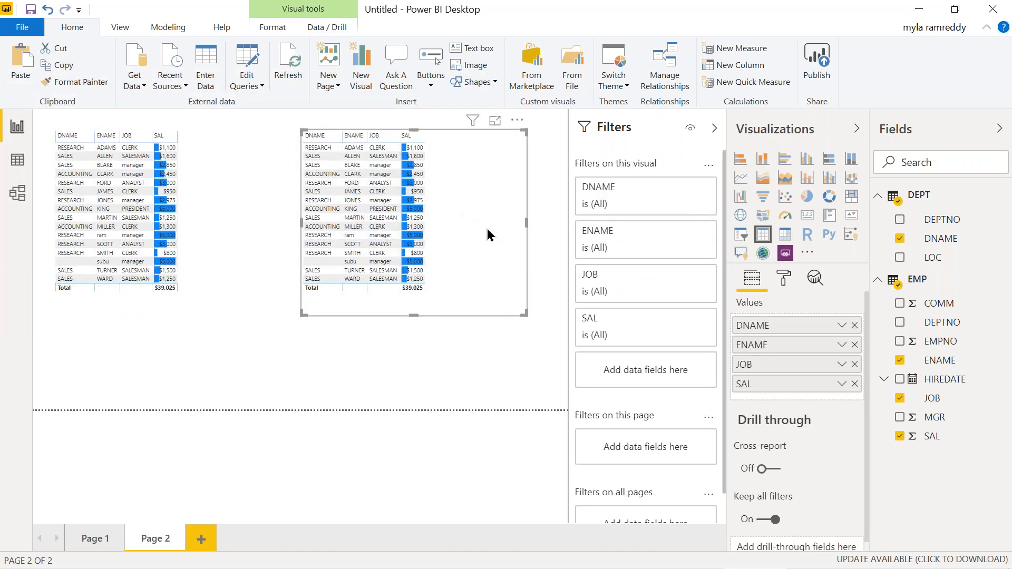
Step: Remove all conditional formatting from the SAL field of the copied table
{"action": "left_click", "coordinate": [842, 384]}
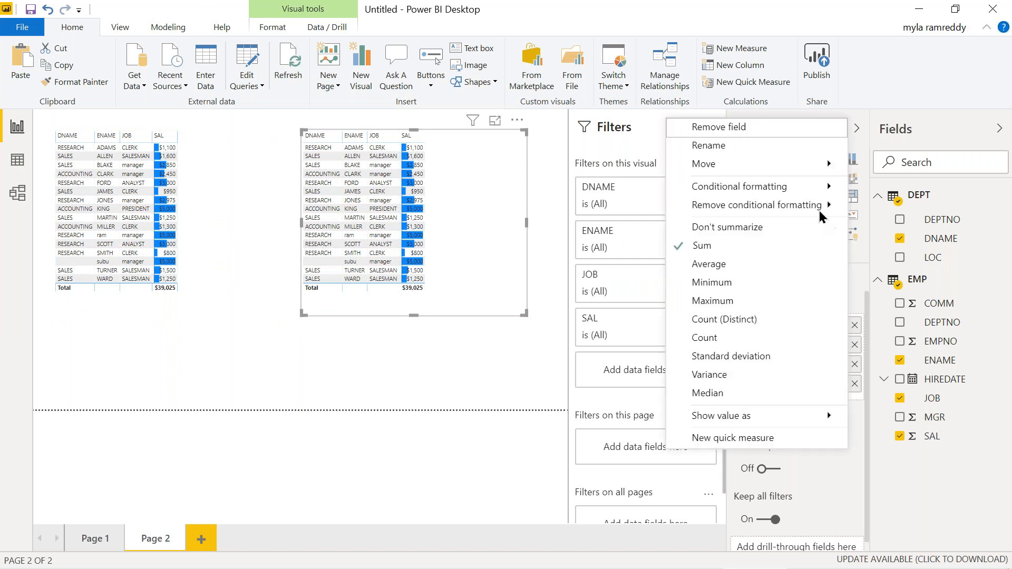
{"action": "mouse_move", "coordinate": [820, 216]}
{"action": "left_click", "coordinate": [885, 210]}
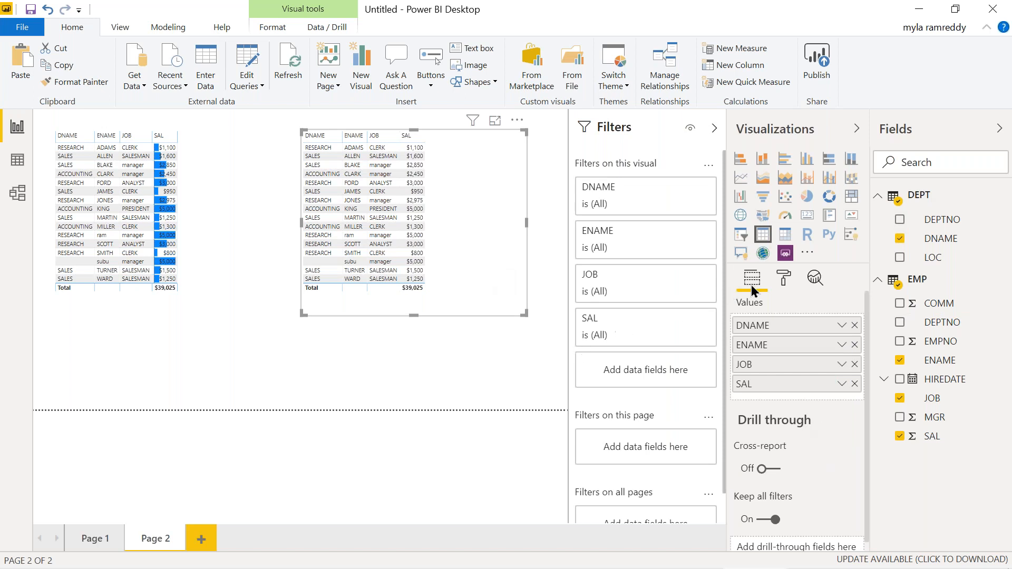
Step: Turn on conditional formatting icons for the SAL field in the copied table
{"action": "left_click", "coordinate": [784, 282]}
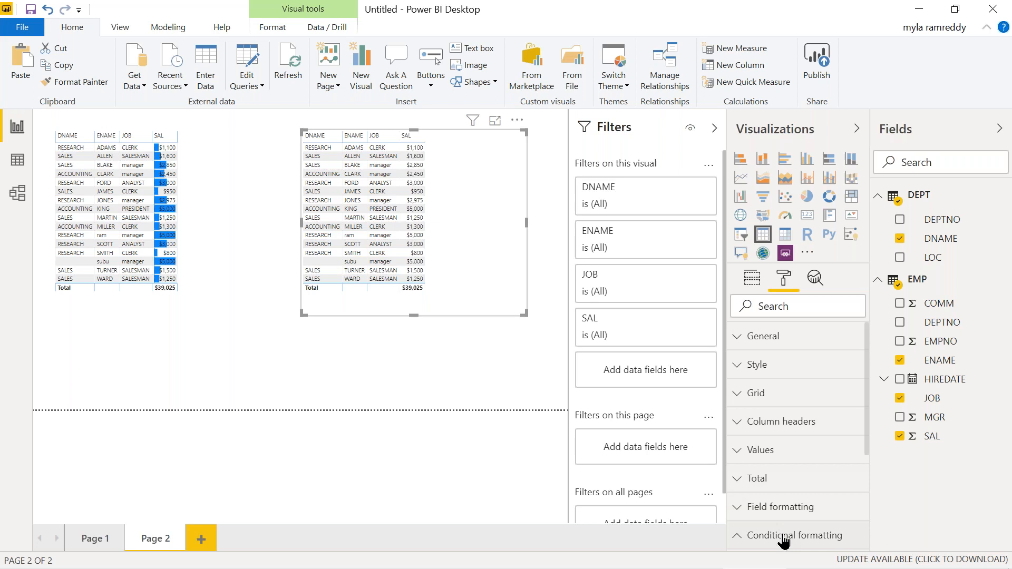
{"action": "scroll", "coordinate": [802, 471], "scroll_direction": "down", "scroll_amount": 5}
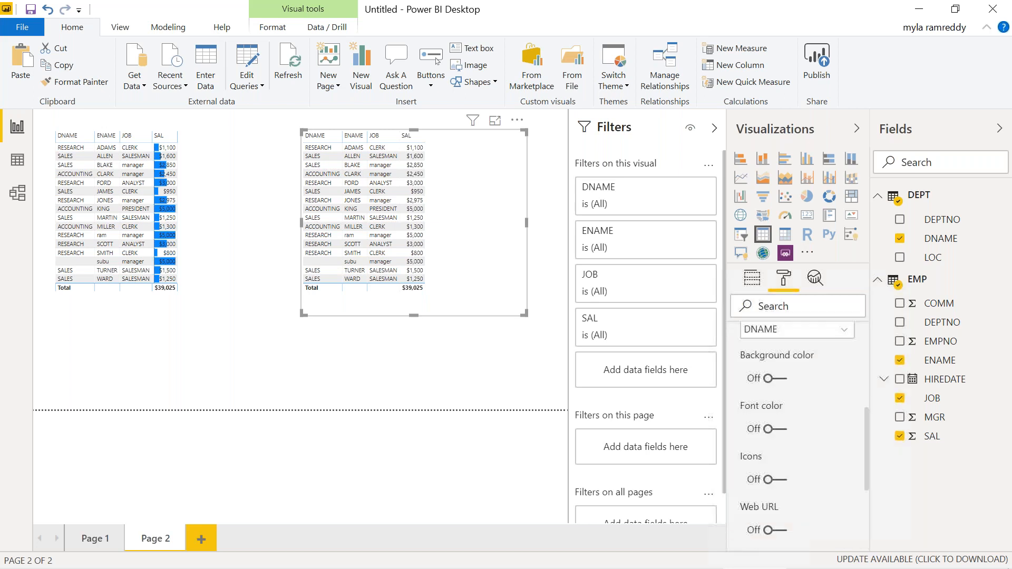
{"action": "left_click", "coordinate": [791, 331]}
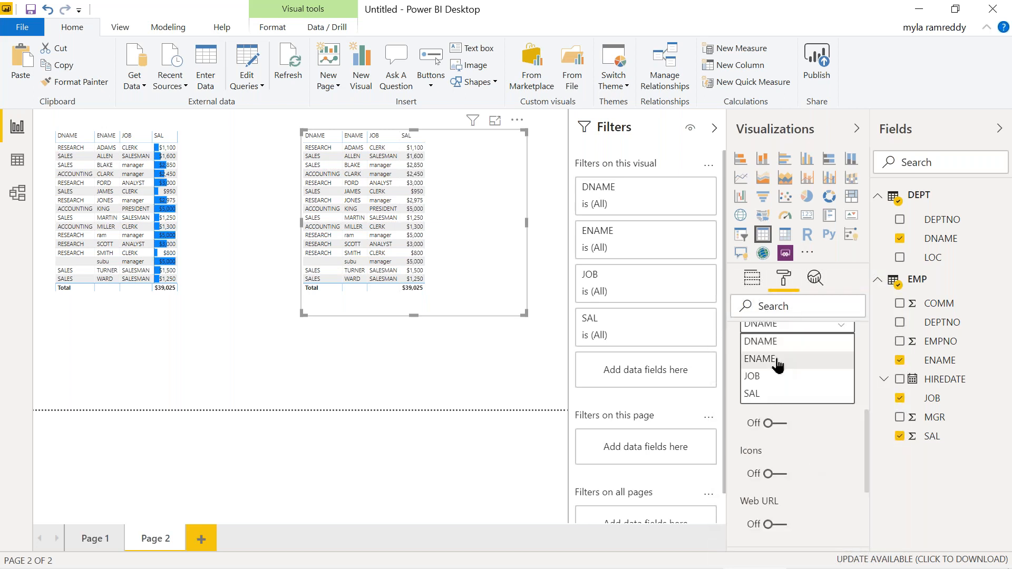
{"action": "left_click", "coordinate": [770, 401]}
{"action": "scroll", "coordinate": [776, 462], "scroll_direction": "down", "scroll_amount": 1}
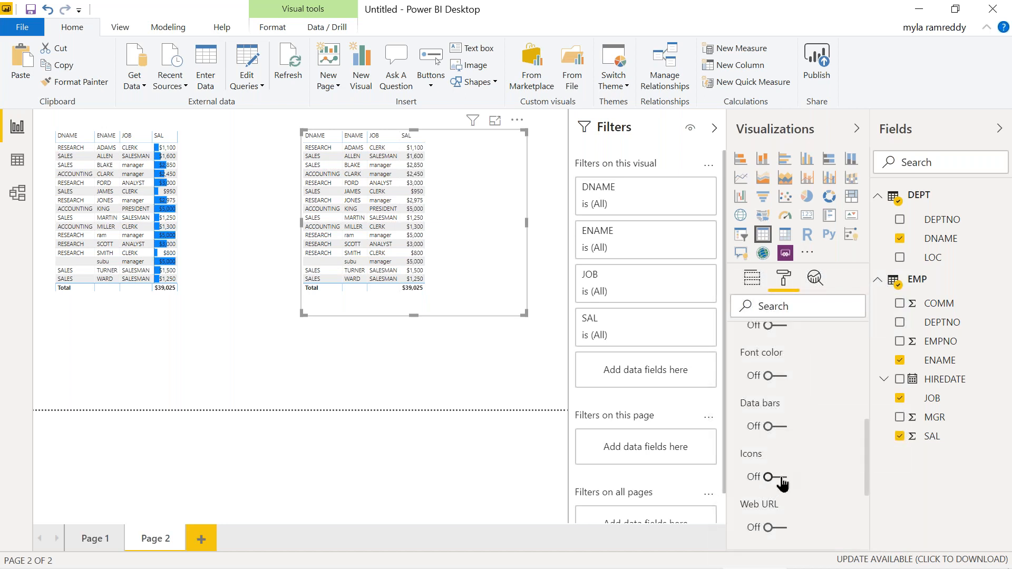
{"action": "left_click", "coordinate": [780, 477]}
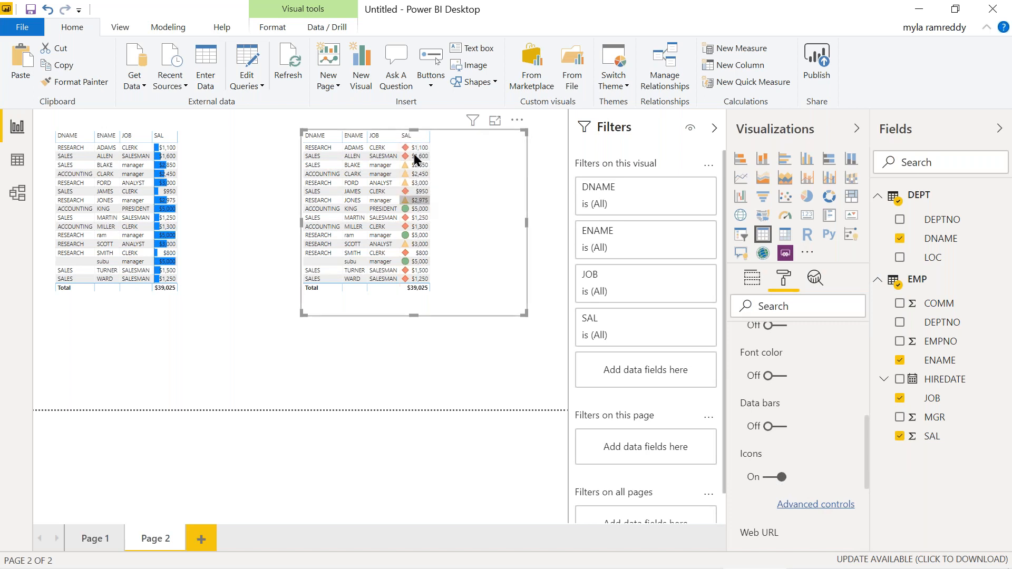
{"action": "mouse_move", "coordinate": [410, 211]}
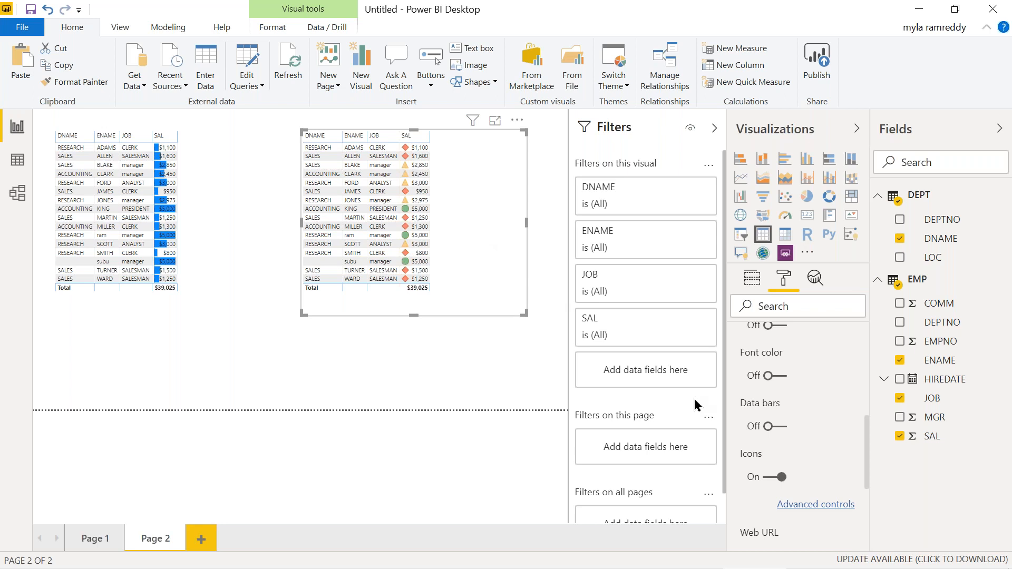
Step: Set the SAL icons to a red down arrow for the first rule and a green up arrow for the third, and apply them
{"action": "left_click", "coordinate": [813, 506]}
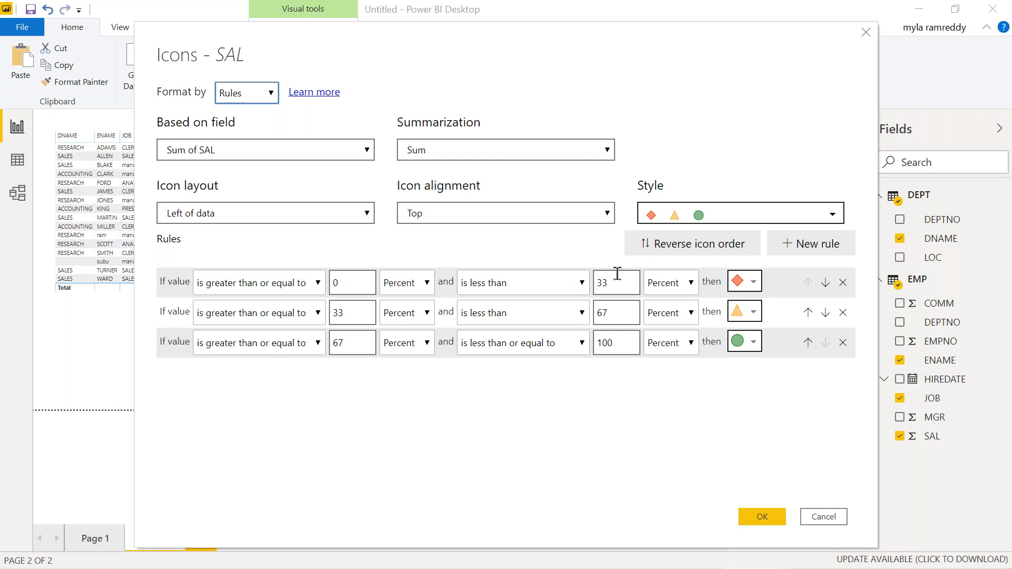
{"action": "left_click", "coordinate": [755, 284]}
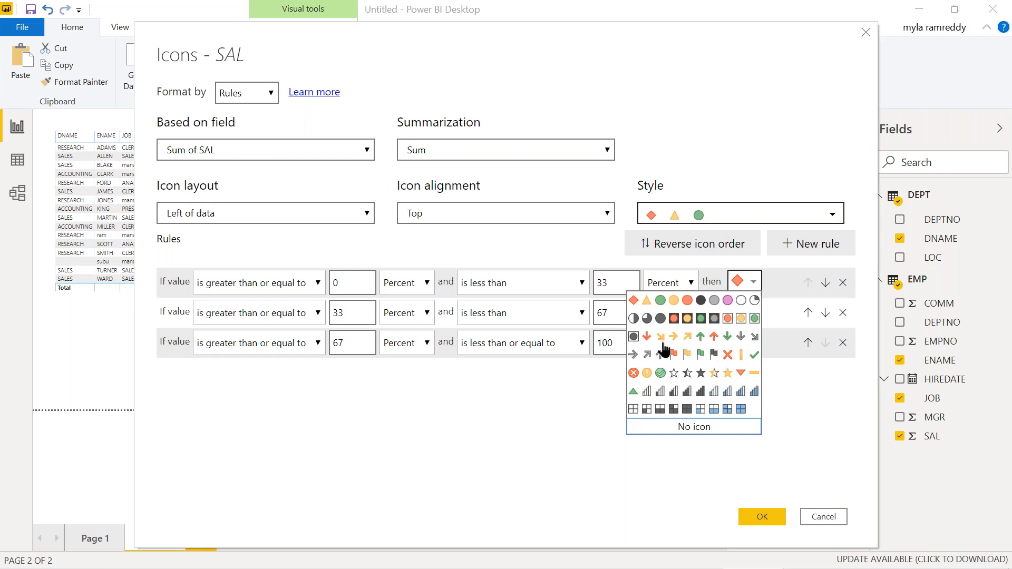
{"action": "left_click", "coordinate": [646, 340]}
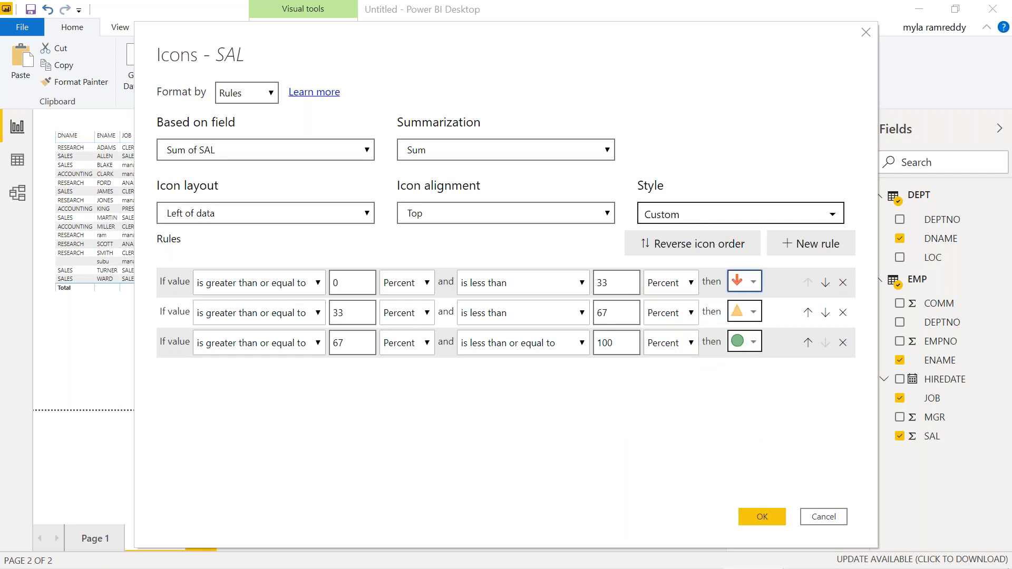
{"action": "left_click", "coordinate": [752, 345]}
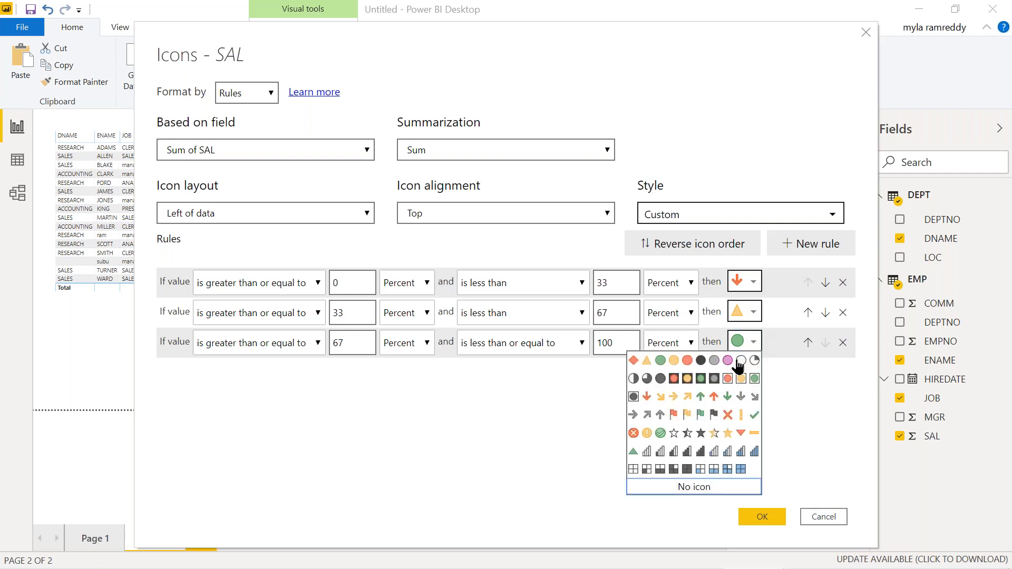
{"action": "left_click", "coordinate": [700, 398]}
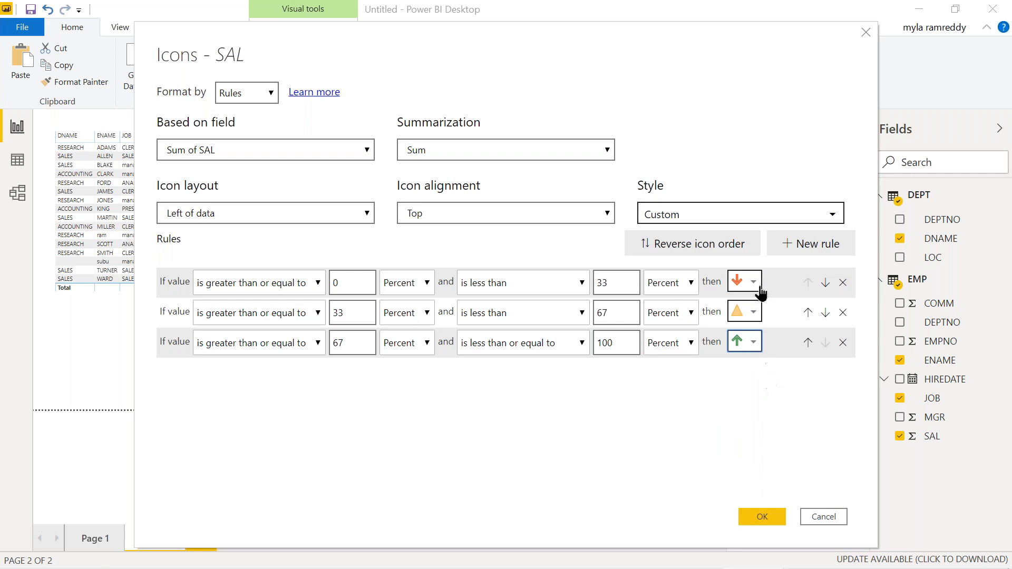
{"action": "left_click", "coordinate": [753, 315]}
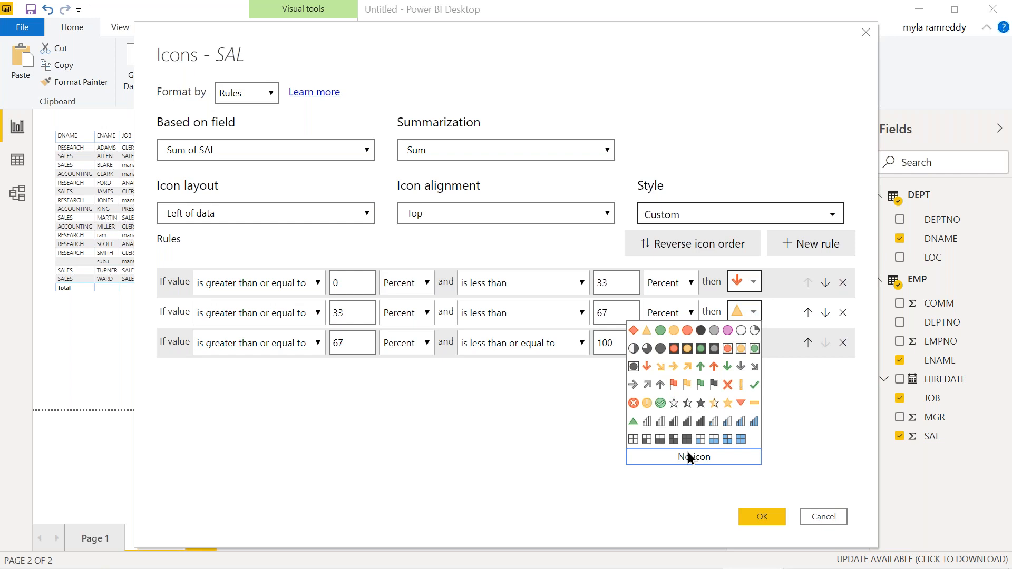
{"action": "left_click", "coordinate": [555, 457]}
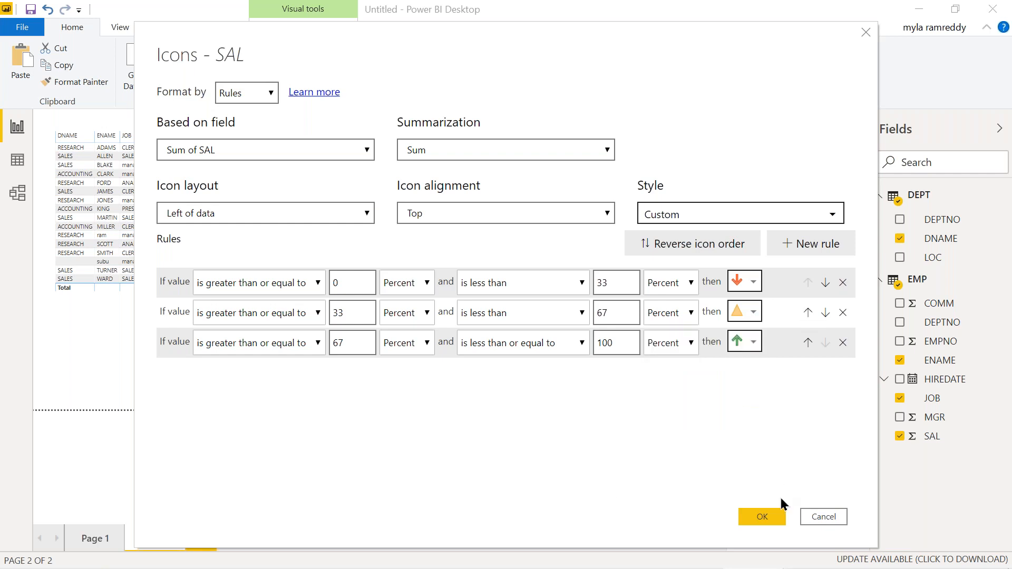
{"action": "left_click", "coordinate": [764, 520]}
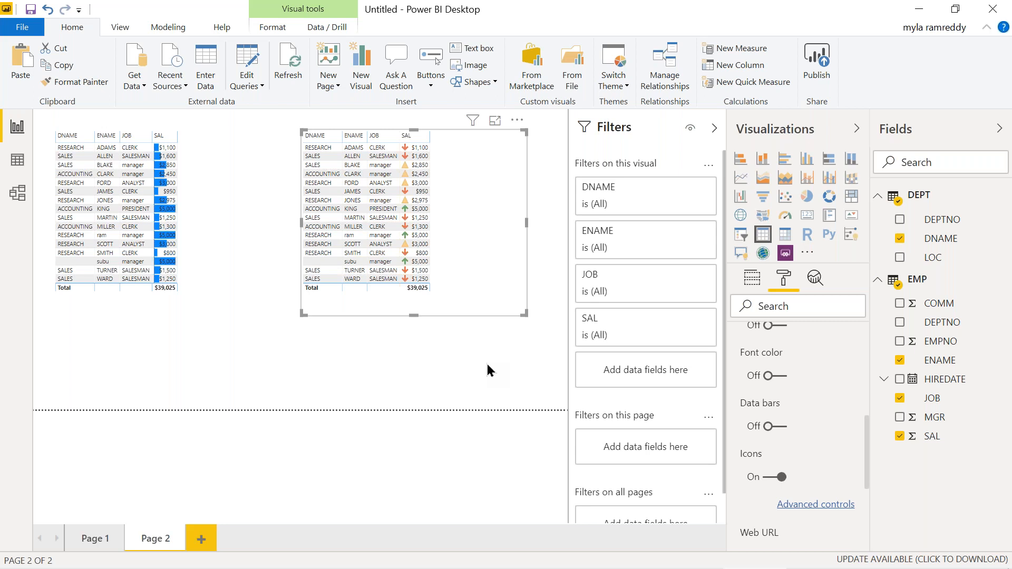
Step: Open the management of the data model's table relationships
{"action": "left_click", "coordinate": [669, 74]}
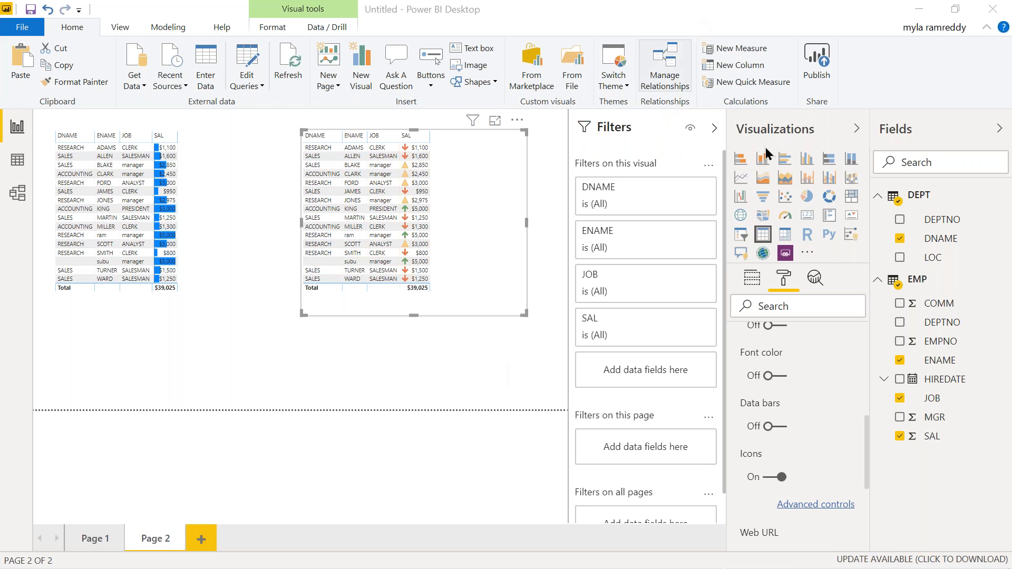